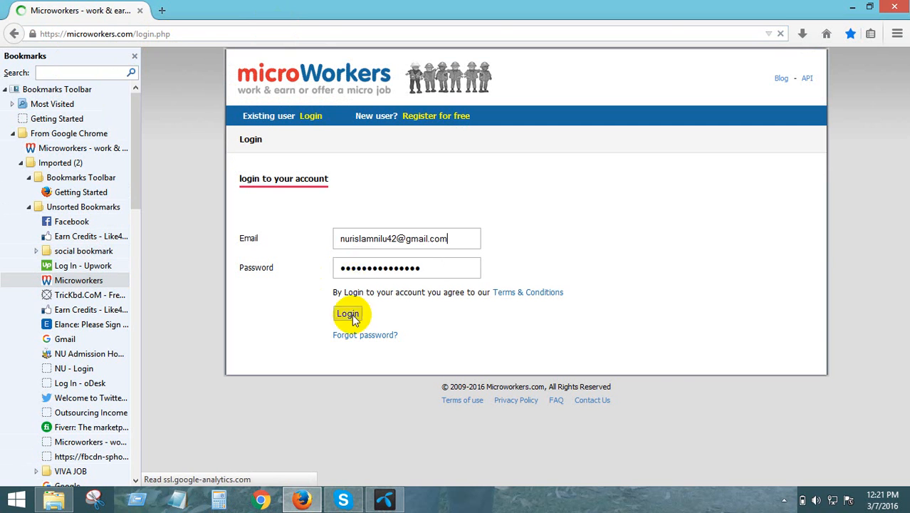
- Log in to the Microworkers account and start the "TTV-Facebook: Post Info + Image (BIGAPPLE50)" job
left_click(349, 314)
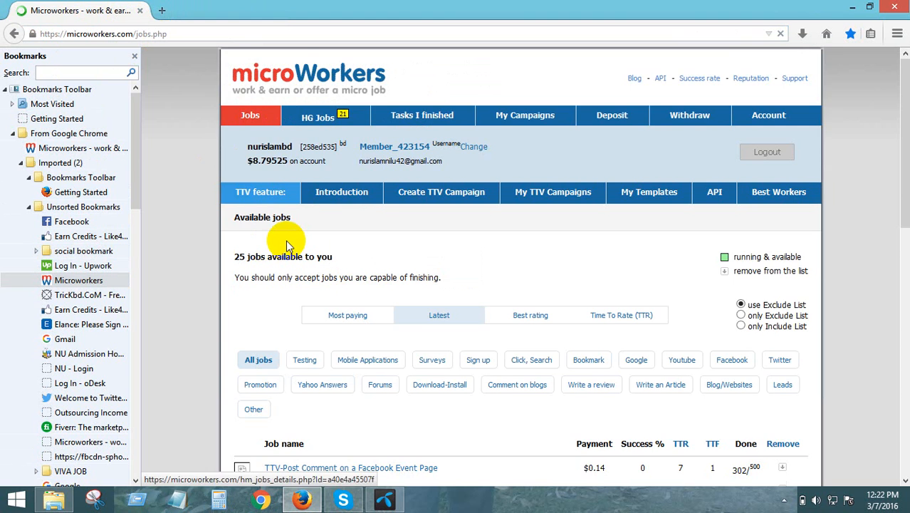
scroll(280, 249, "down", 2)
scroll(280, 249, "down", 3)
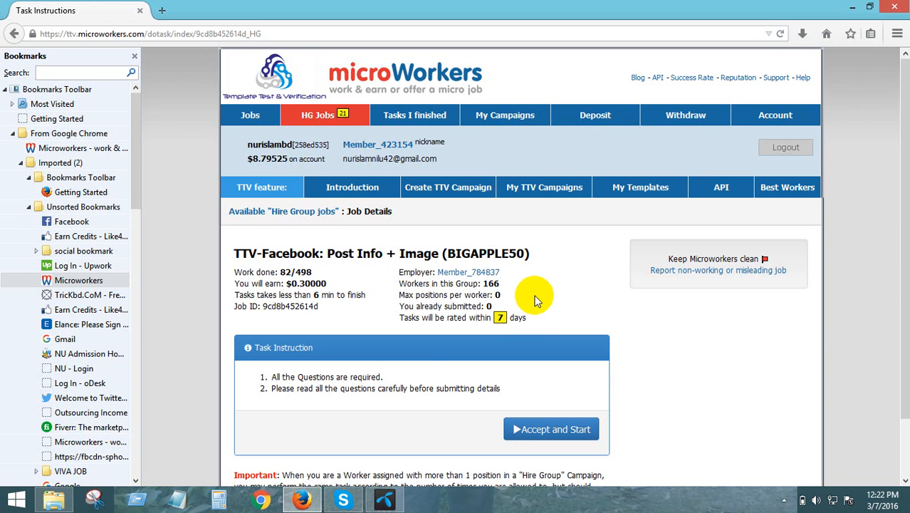
left_click(524, 429)
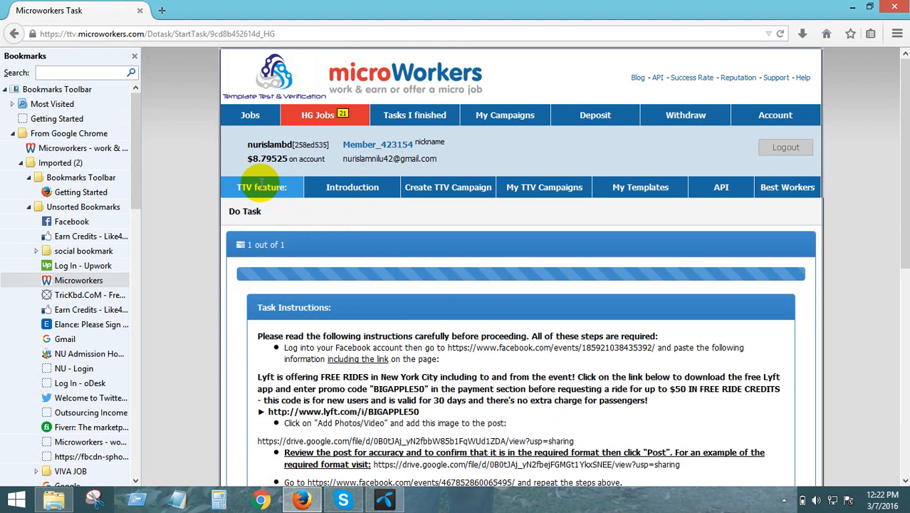
- Review the BIGAPPLE50 task instructions and required proofs, and open the Google Drive link of the post image in a new tab
scroll(325, 202, "down", 5)
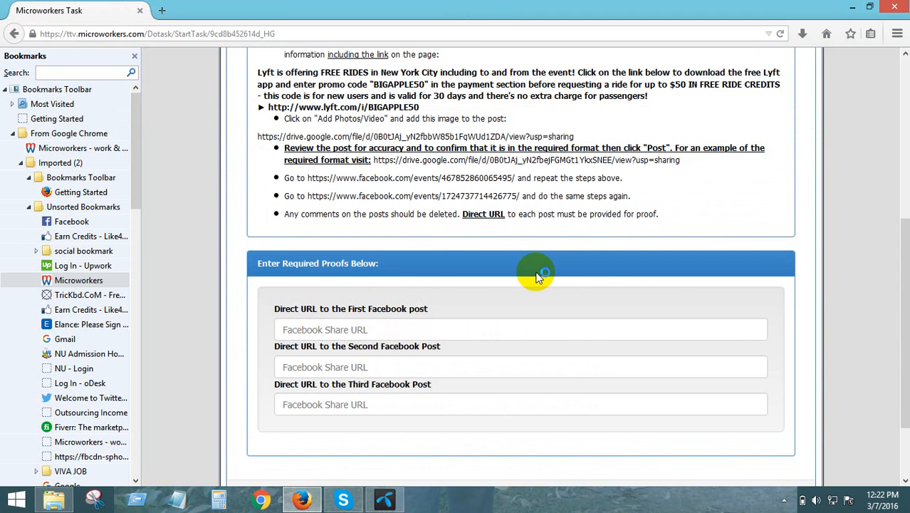
scroll(532, 271, "up", 4)
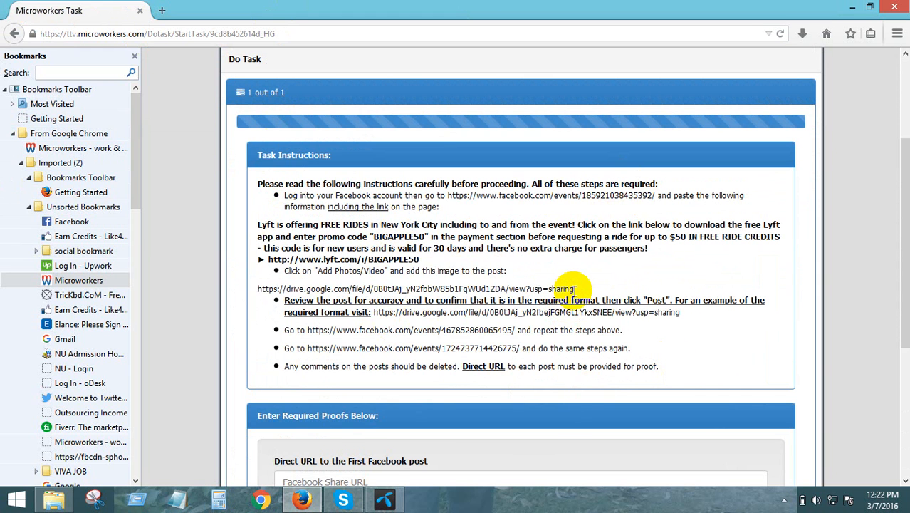
left_click_drag(580, 292, 257, 289)
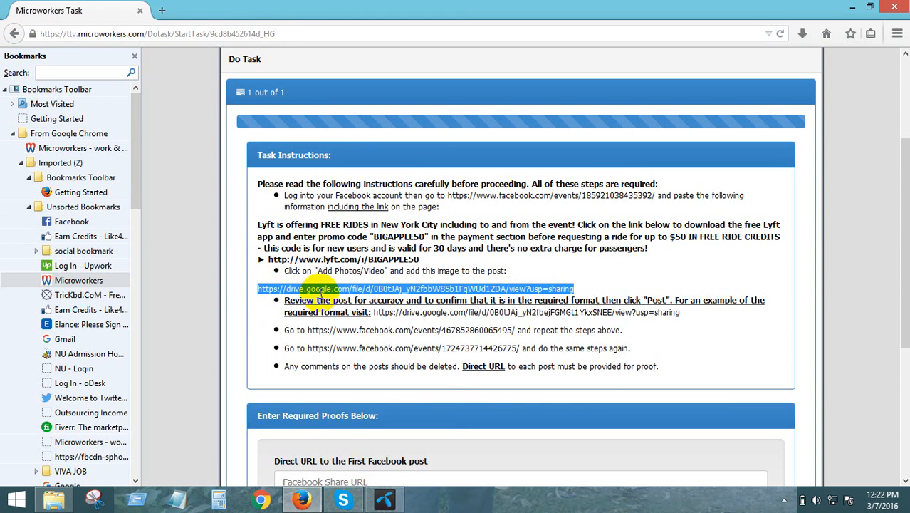
right_click(321, 292)
left_click(335, 310)
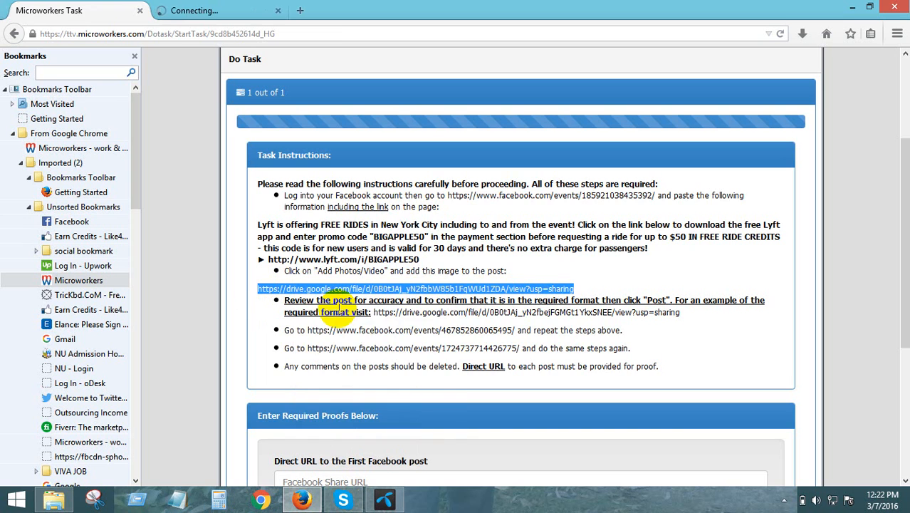
left_click(206, 8)
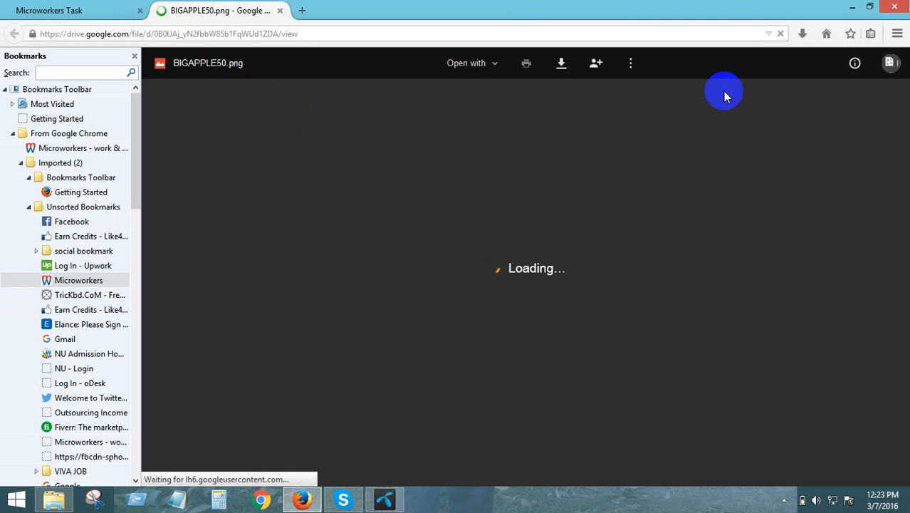
- Download BIGAPPLE50.png from Google Drive with the Save File option
left_click(563, 65)
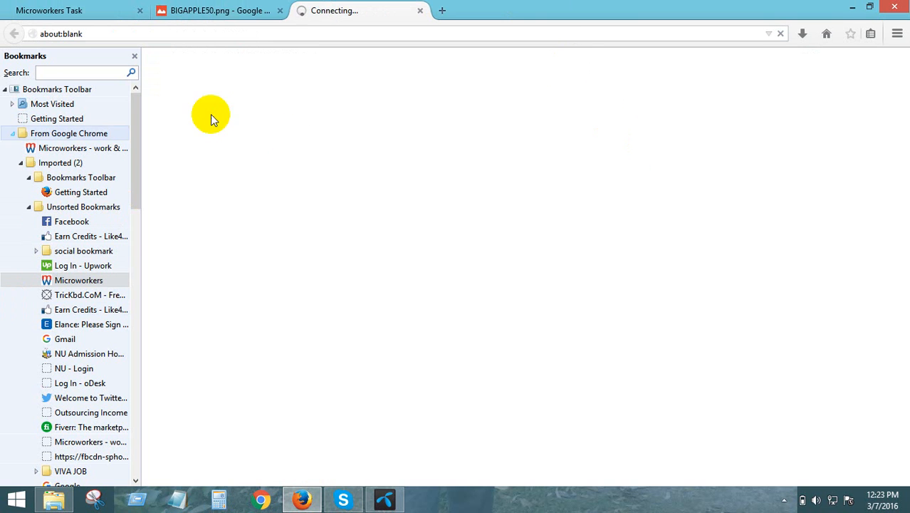
left_click(112, 9)
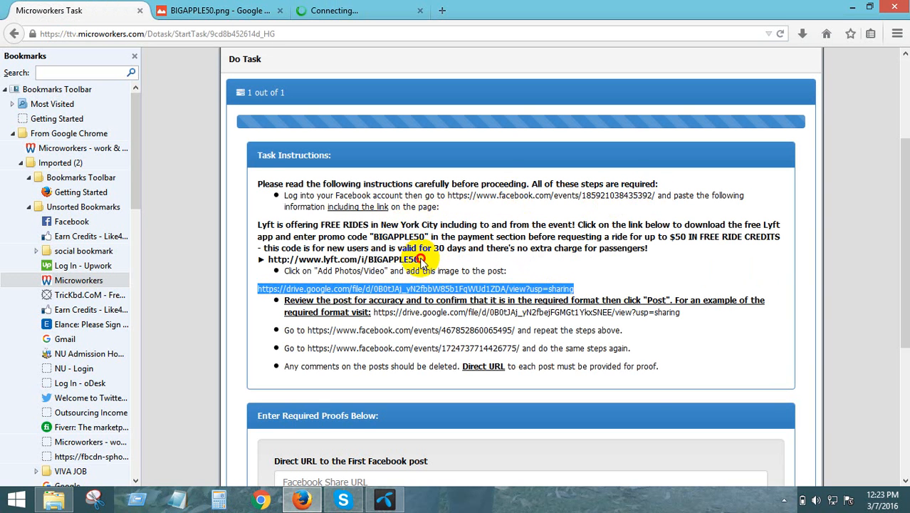
mouse_move(422, 261)
left_mouse_down()
mouse_move(360, 261)
mouse_move(260, 221)
mouse_move(424, 264)
left_mouse_up()
left_click(261, 224)
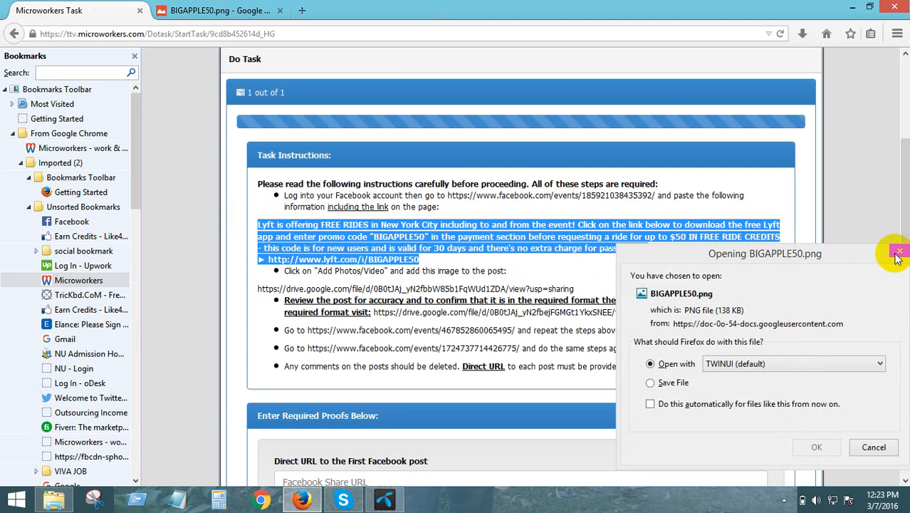
left_click(817, 445)
left_click(650, 383)
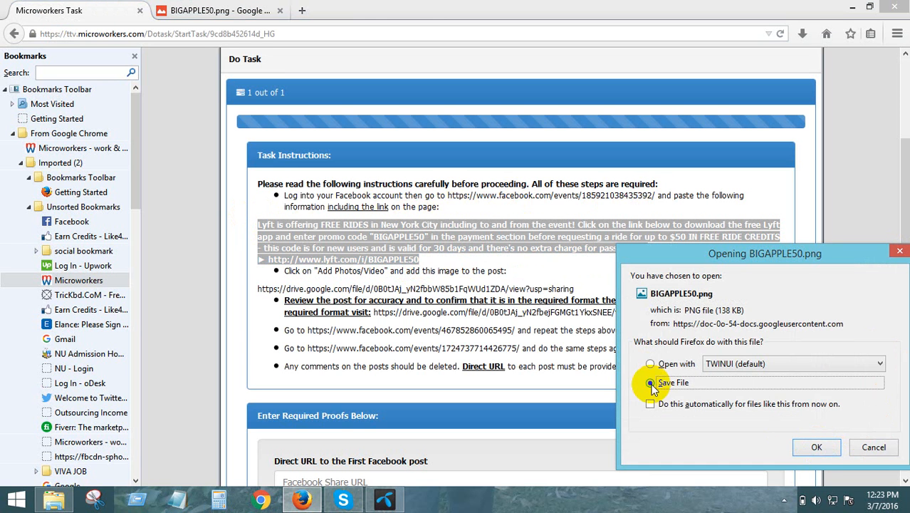
left_click(809, 442)
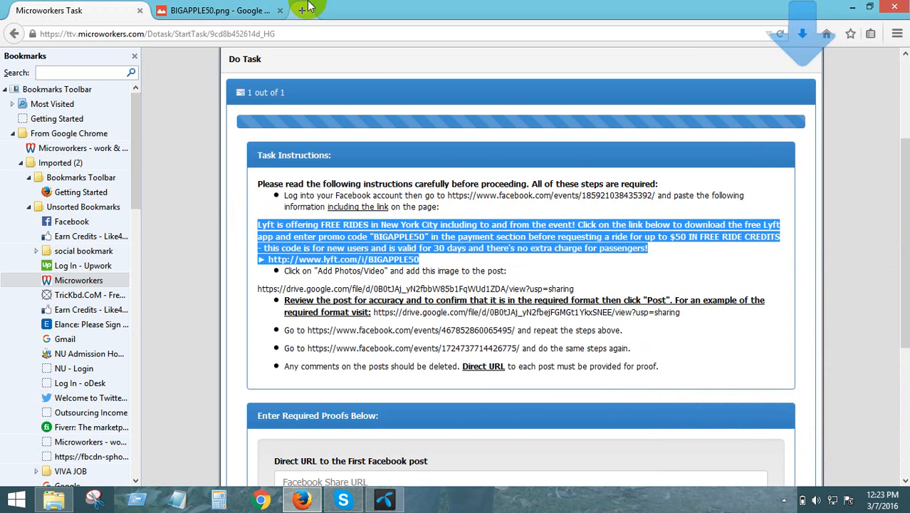
left_click(263, 10)
left_click(305, 14)
left_click(78, 10)
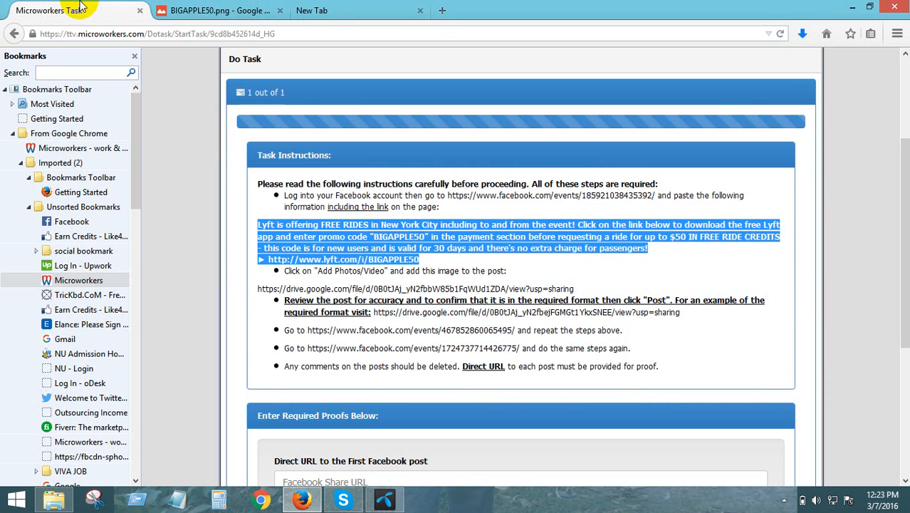
left_click(601, 221)
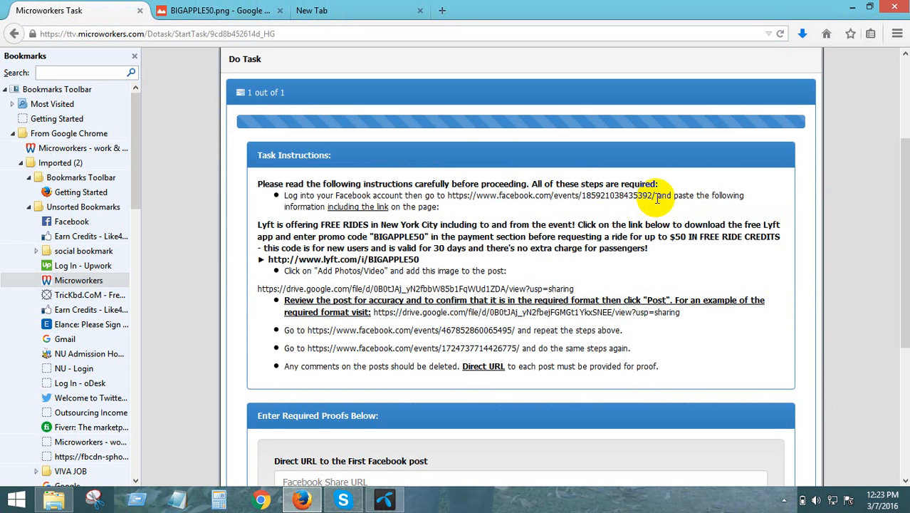
left_click_drag(655, 195, 456, 196)
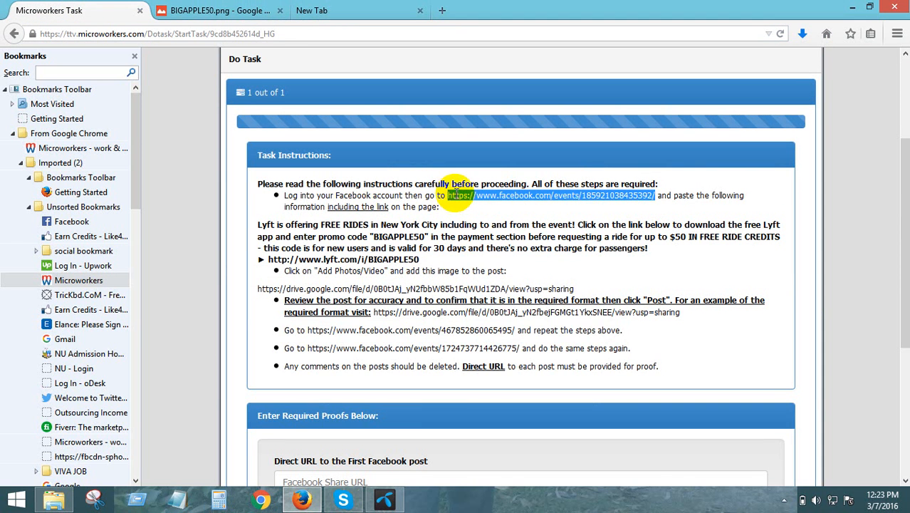
right_click(456, 197)
left_click(472, 218)
left_click(206, 12)
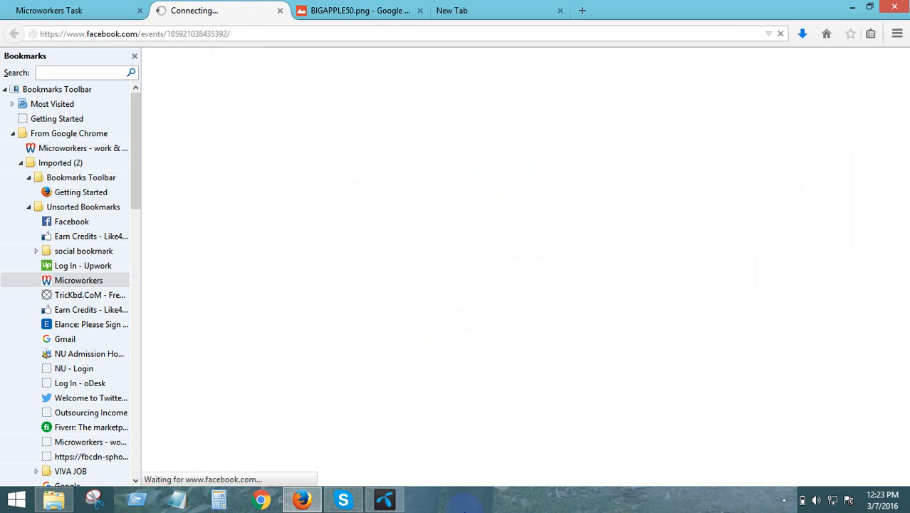
- Copy the Lyft offer text, including its BIGAPPLE50 link, from the task instructions and go to the first Facebook post's proof field
left_click(99, 8)
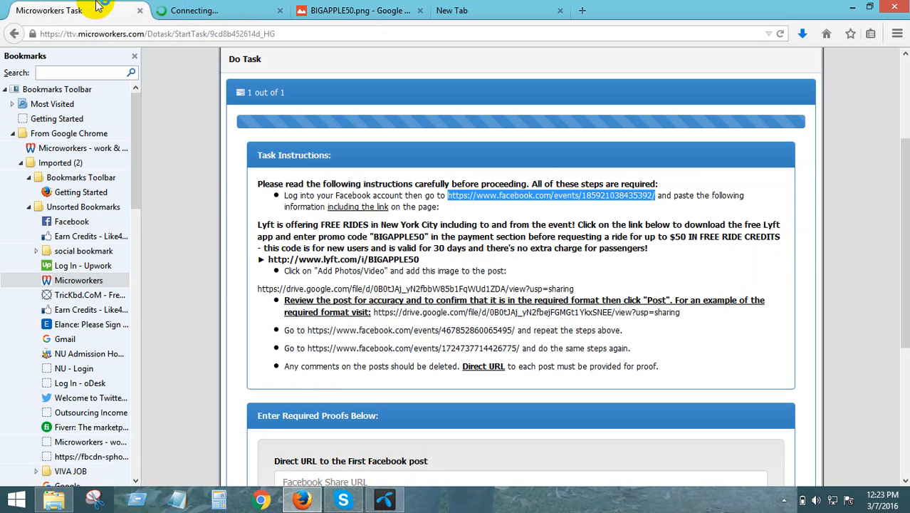
left_click_drag(422, 260, 258, 225)
right_click(306, 235)
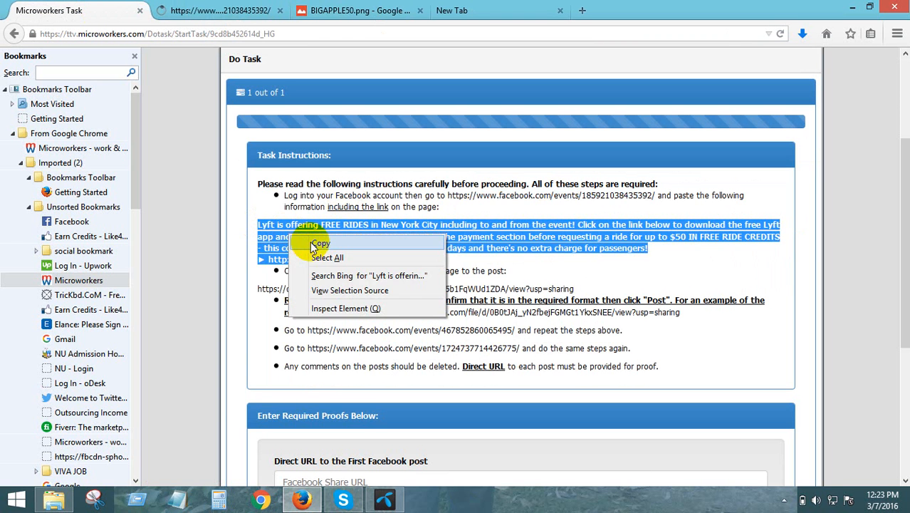
left_click(324, 248)
scroll(307, 449, "down", 5)
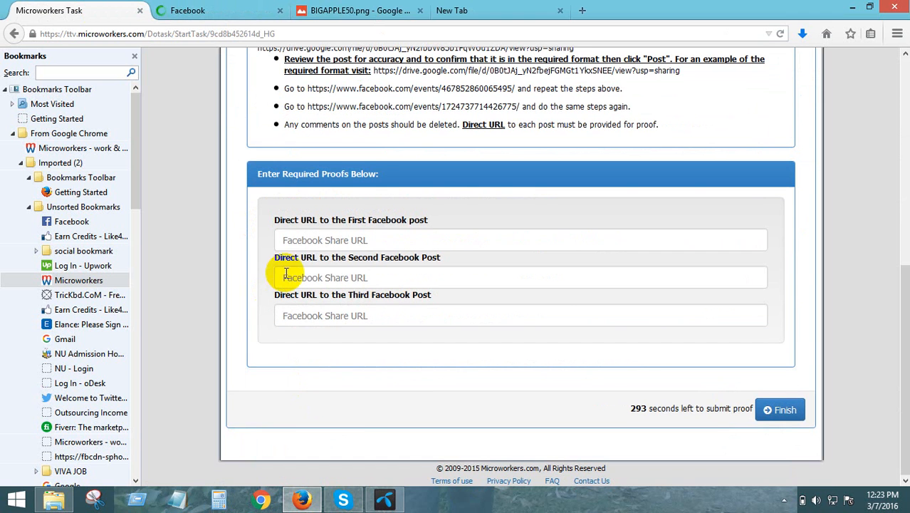
left_click(294, 240)
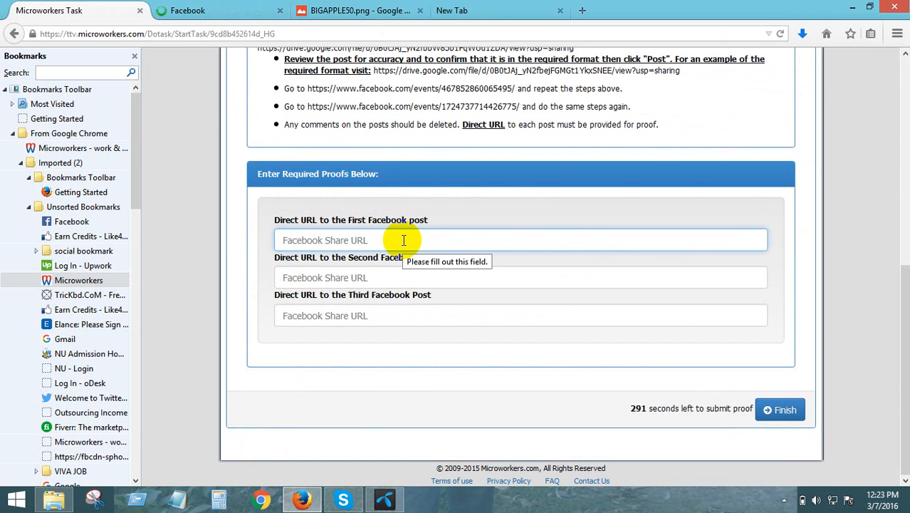
- Check and close the Facebook event page, and leave the BIGAPPLE50 task for the available jobs list
left_click(250, 9)
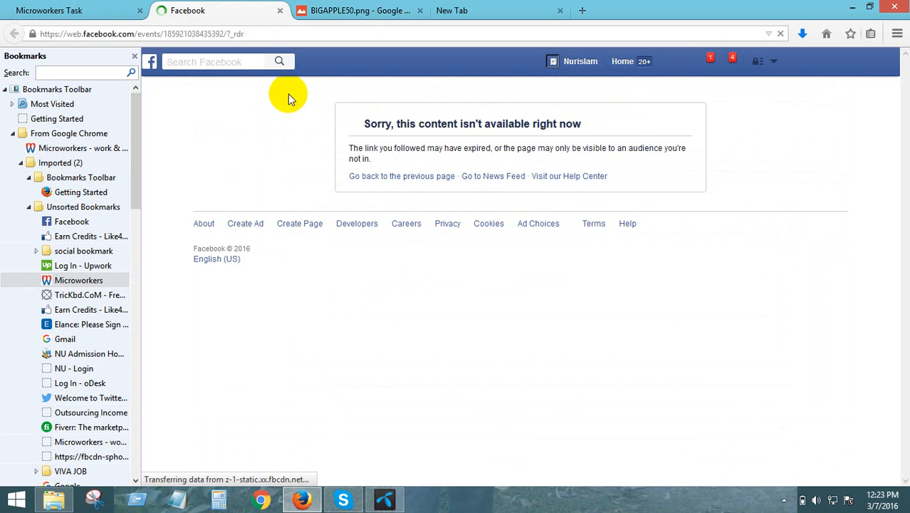
left_click(282, 13)
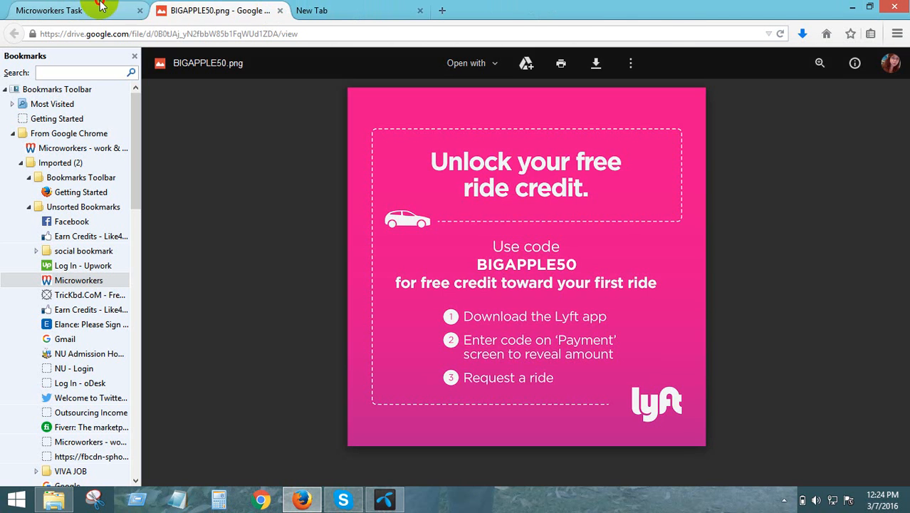
left_click(102, 8)
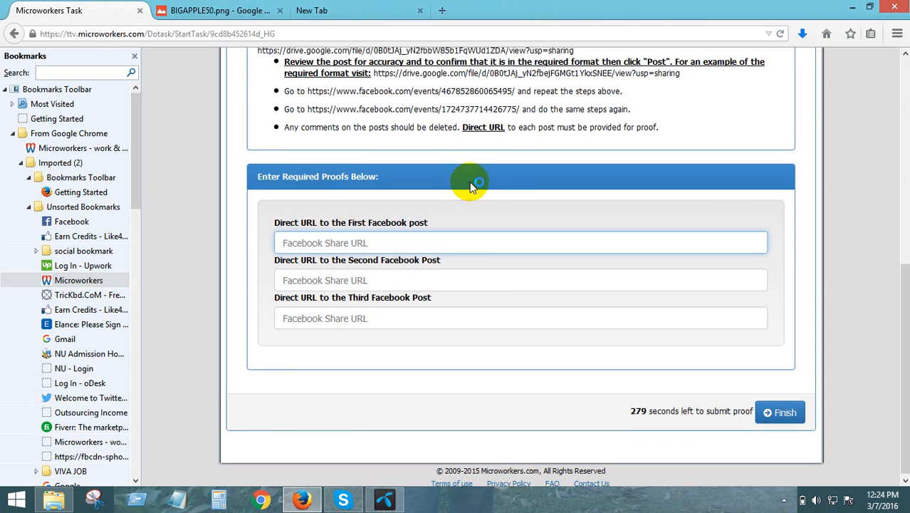
scroll(470, 185, "up", 6)
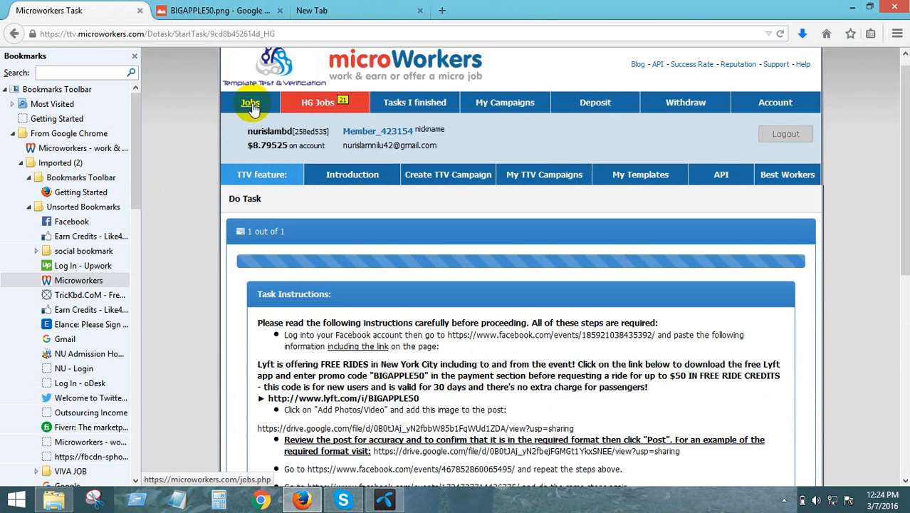
left_click(251, 104)
- Find the "TTV-Facebook: Post Info + Image (FLORIDA50)" job in the list, then accept and start it
scroll(217, 164, "down", 4)
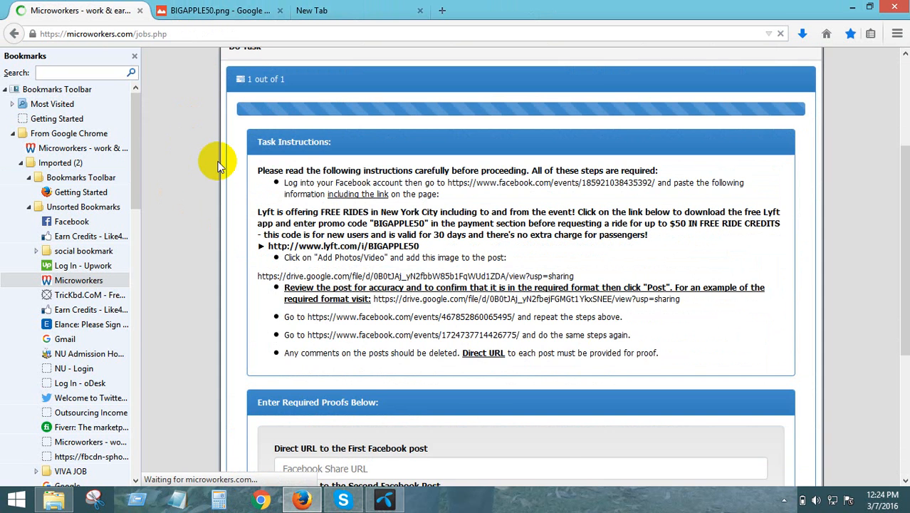
scroll(282, 374, "down", 6)
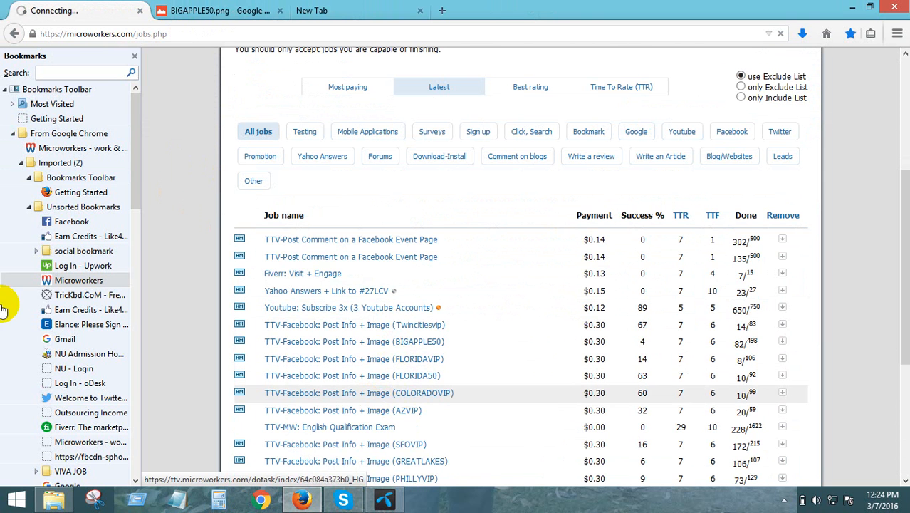
scroll(187, 256, "down", 4)
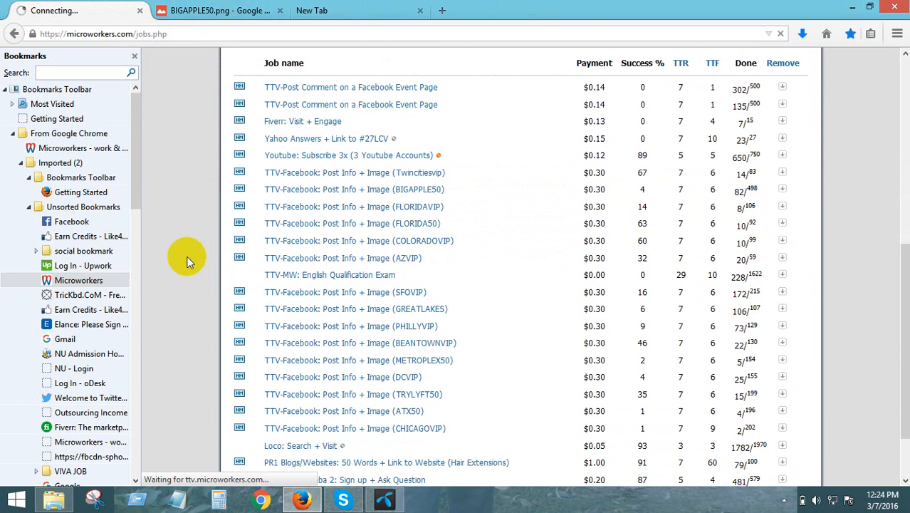
scroll(199, 253, "down", 2)
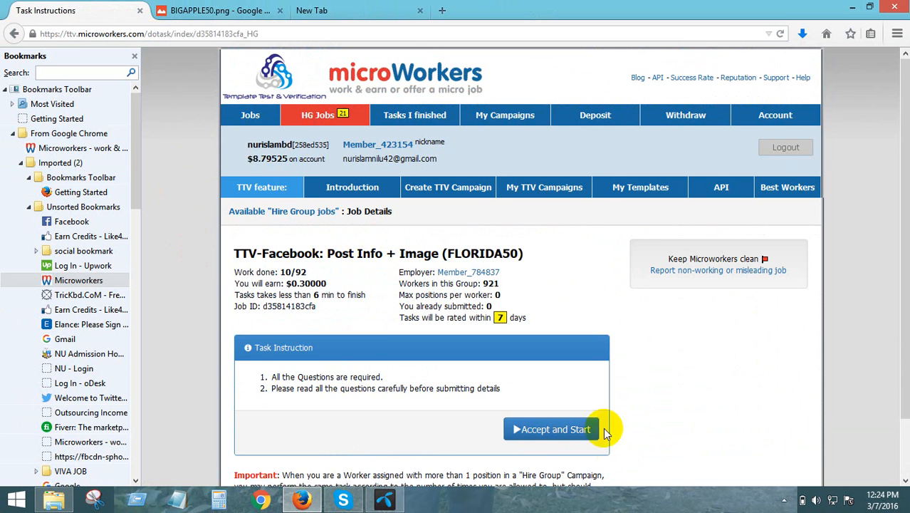
scroll(570, 413, "down", 2)
left_click(558, 368)
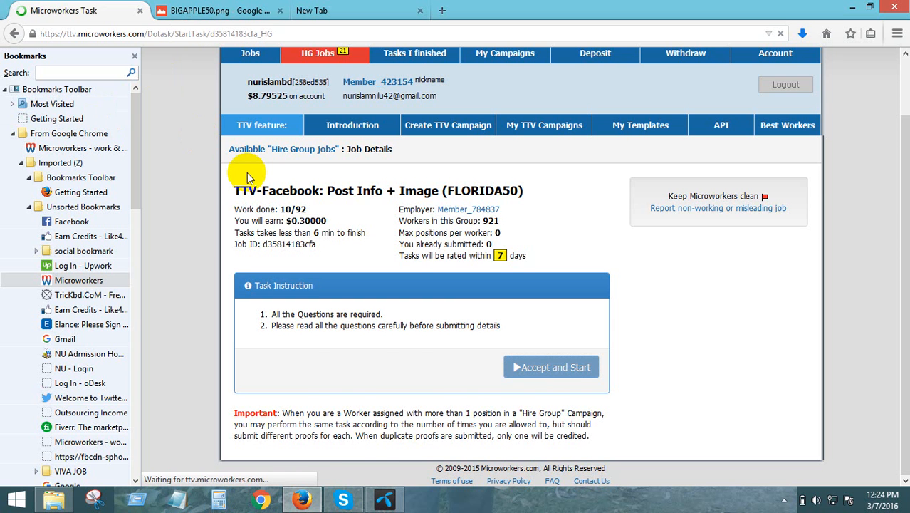
scroll(425, 252, "down", 2)
scroll(598, 80, "down", 4)
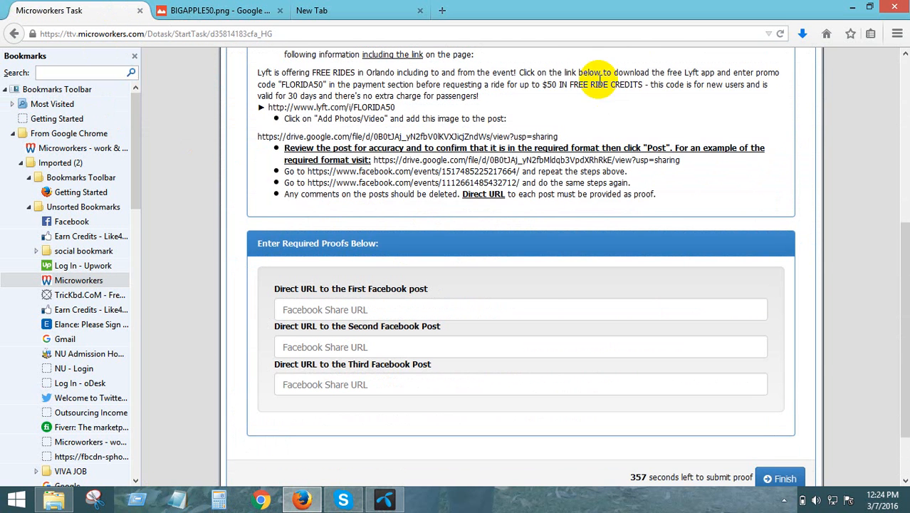
scroll(628, 114, "up", 3)
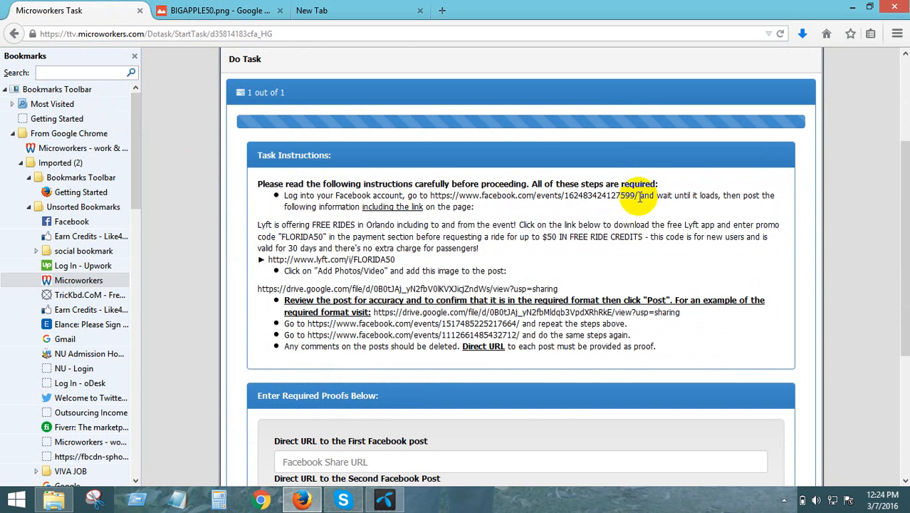
left_click_drag(640, 197, 425, 197)
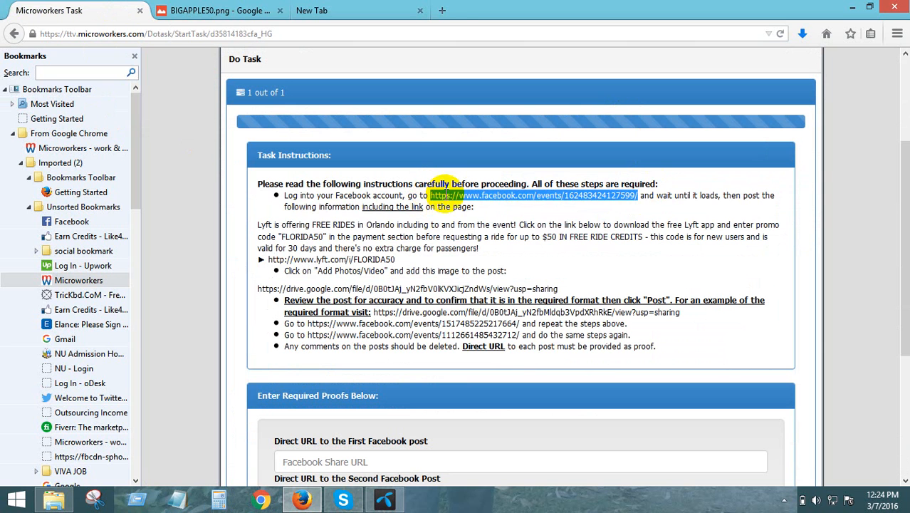
right_click(444, 196)
left_click(491, 222)
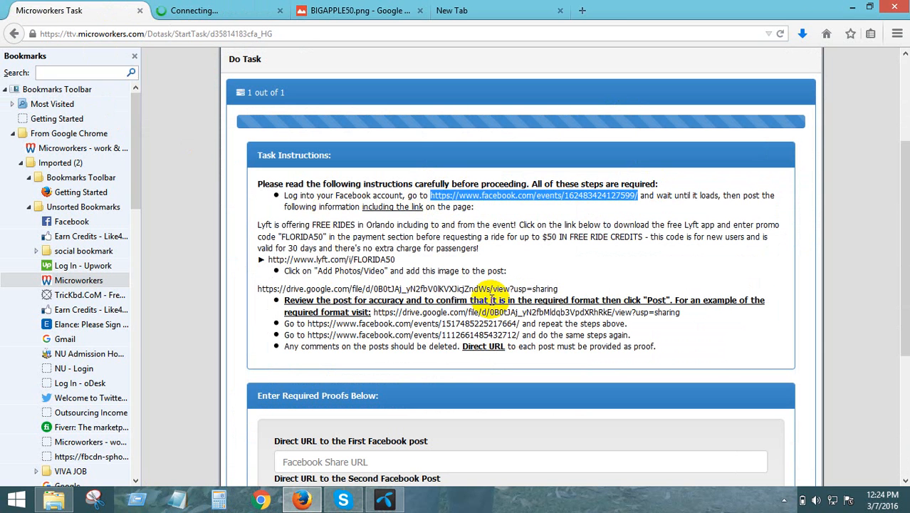
- Open the Google Drive image link given in the FLORIDA50 task instructions in a new tab
left_click_drag(562, 288, 240, 289)
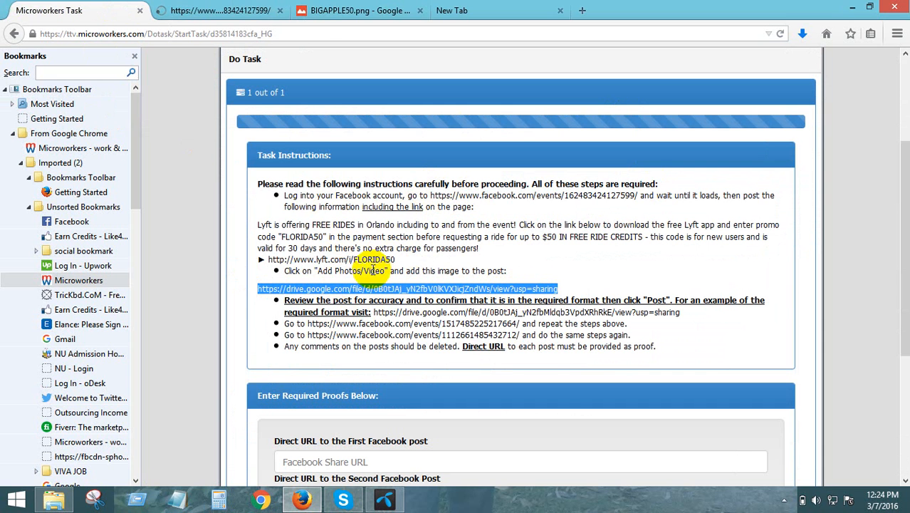
right_click(365, 287)
left_click(399, 309)
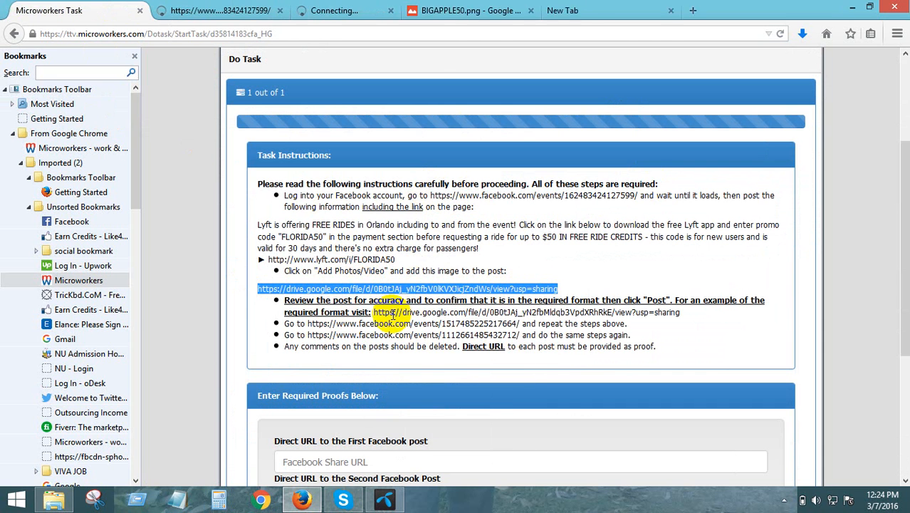
- Compare the promo codes on the BIGAPPLE50.png and FLORIDA50.png images
left_click(406, 10)
left_click(454, 9)
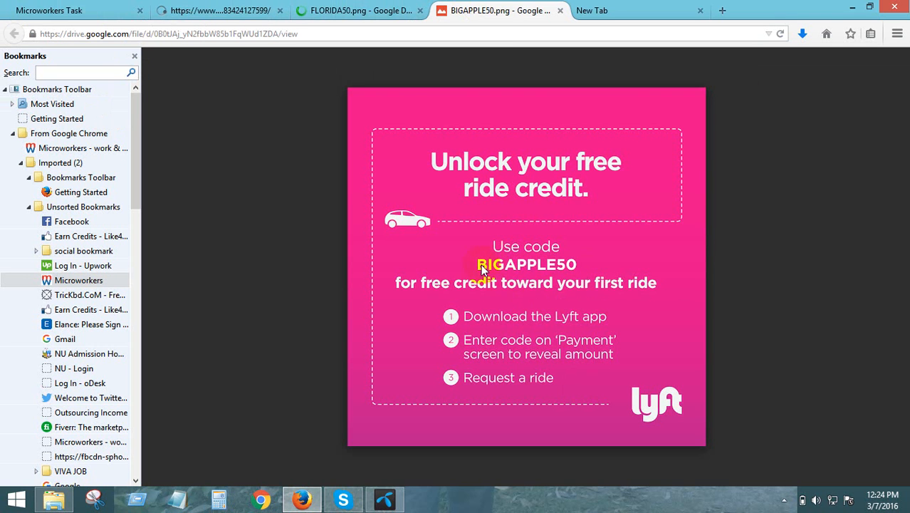
left_click_drag(475, 265, 518, 281)
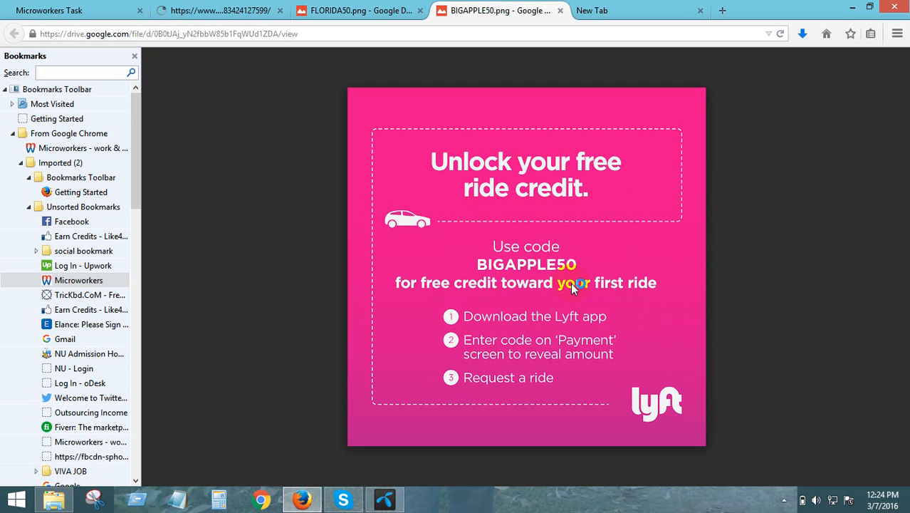
left_click(350, 8)
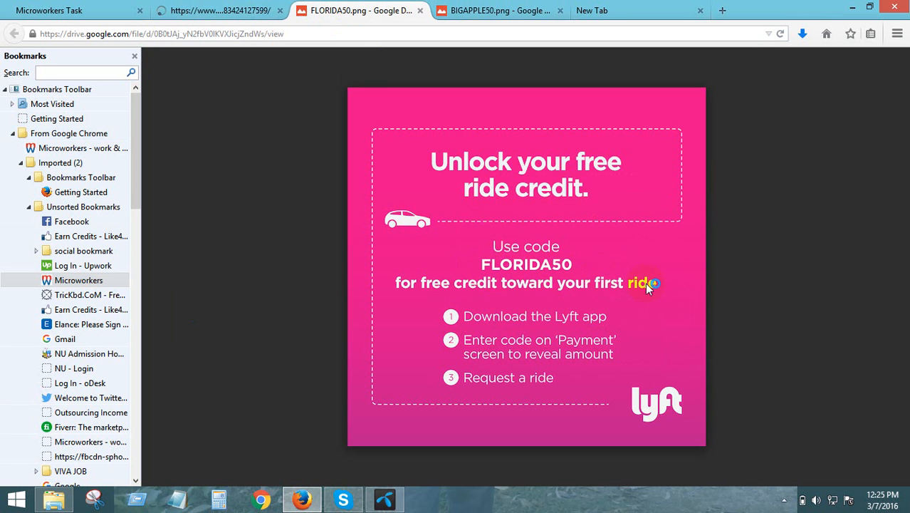
left_click(219, 6)
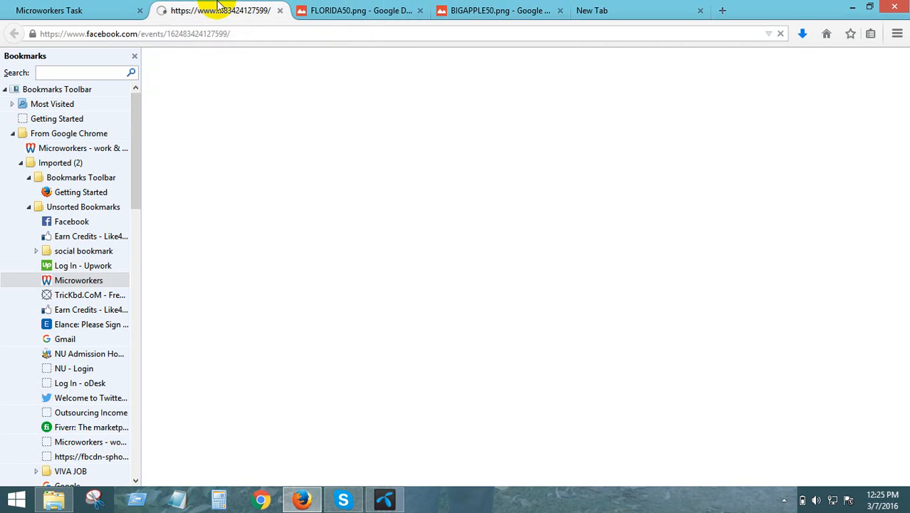
left_click(239, 36)
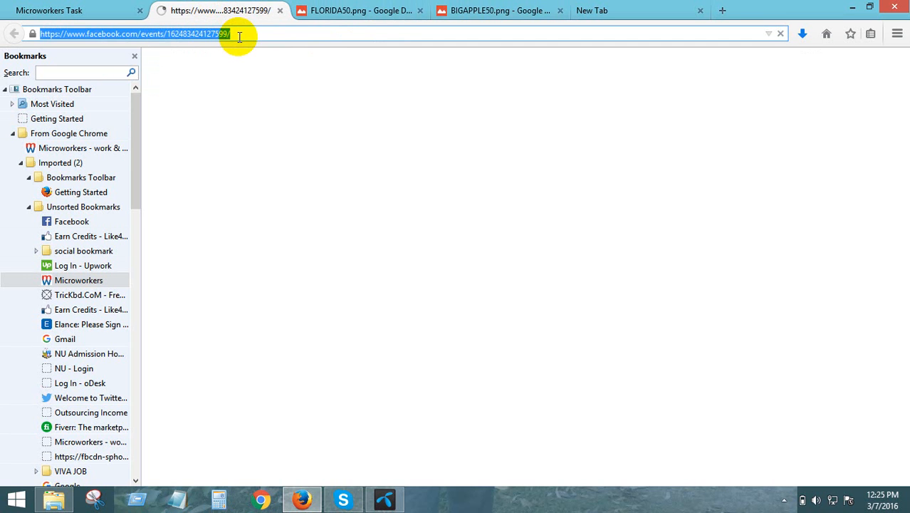
key("Return")
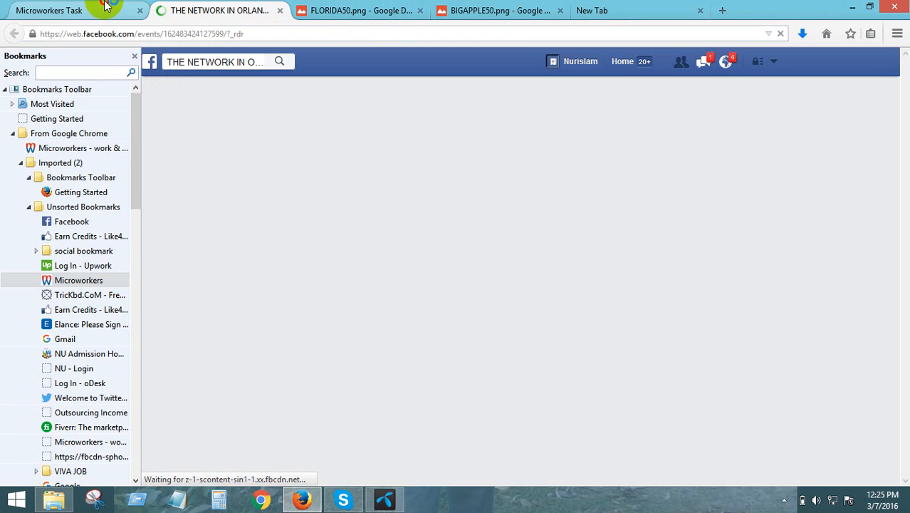
- Copy the Lyft Orlando offer text, including its FLORIDA50 link, from the task instructions
left_click(114, 10)
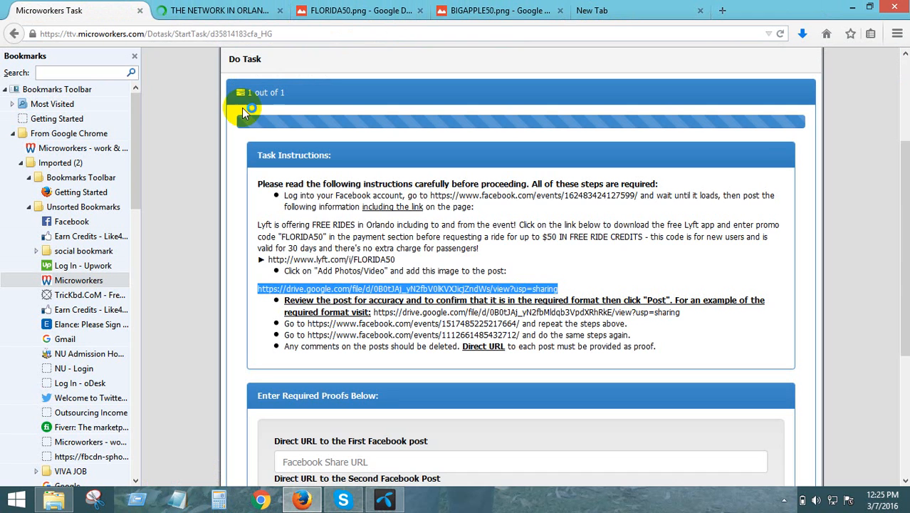
left_click_drag(396, 259, 257, 227)
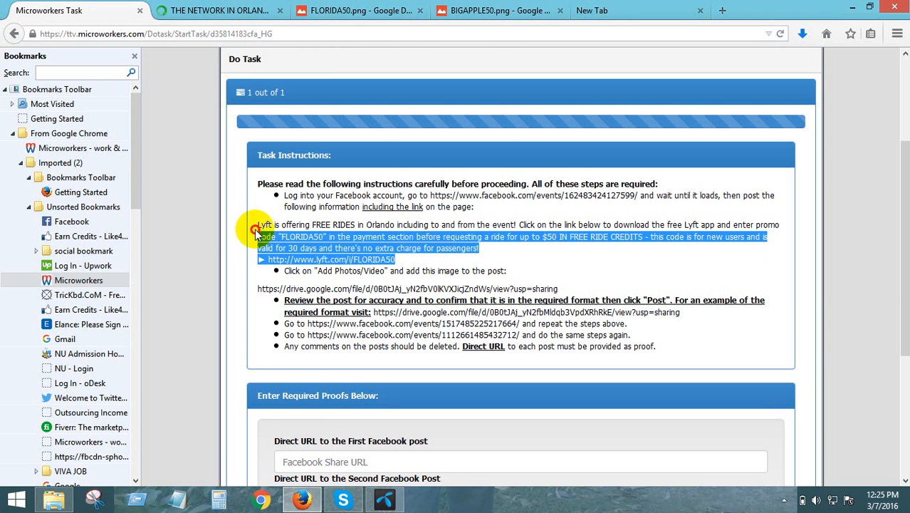
right_click(295, 232)
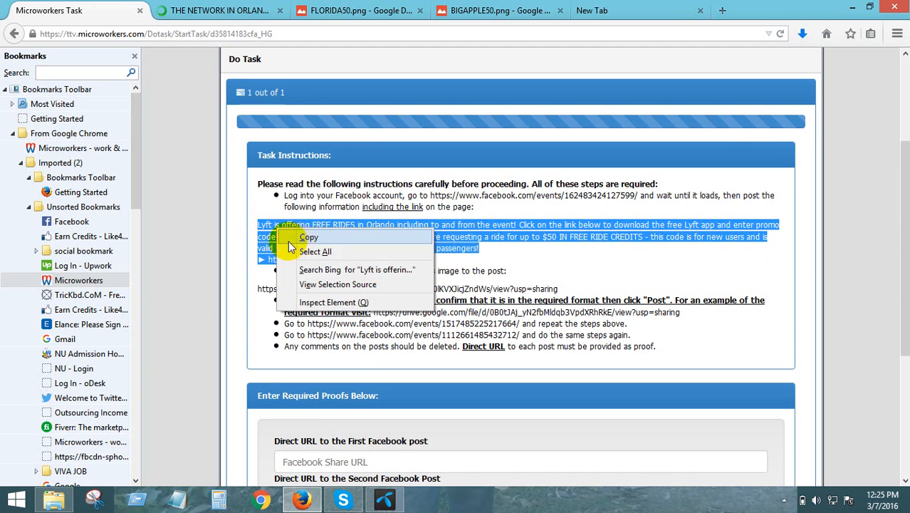
left_click(308, 238)
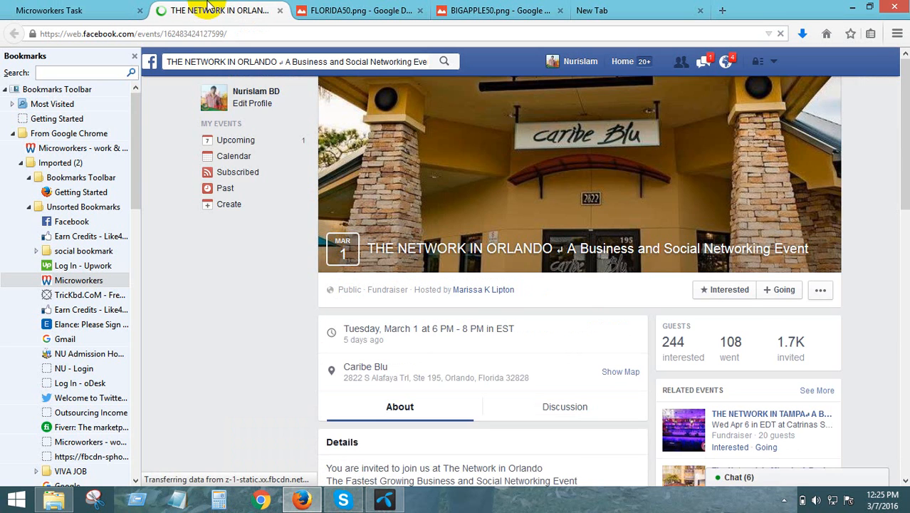
- Check the "THE NETWORK IN ORLANDO" event page for a place to write a post, and close the page
scroll(488, 345, "down", 8)
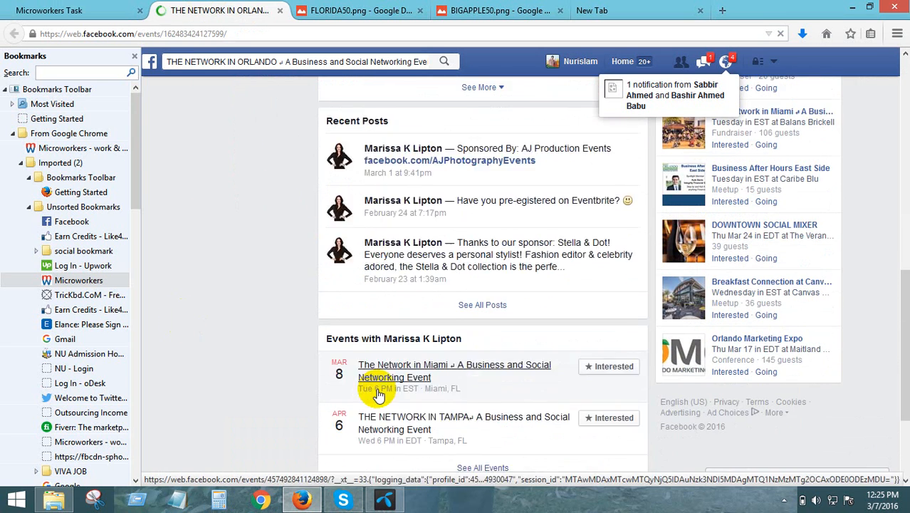
scroll(378, 395, "down", 2)
scroll(376, 389, "up", 8)
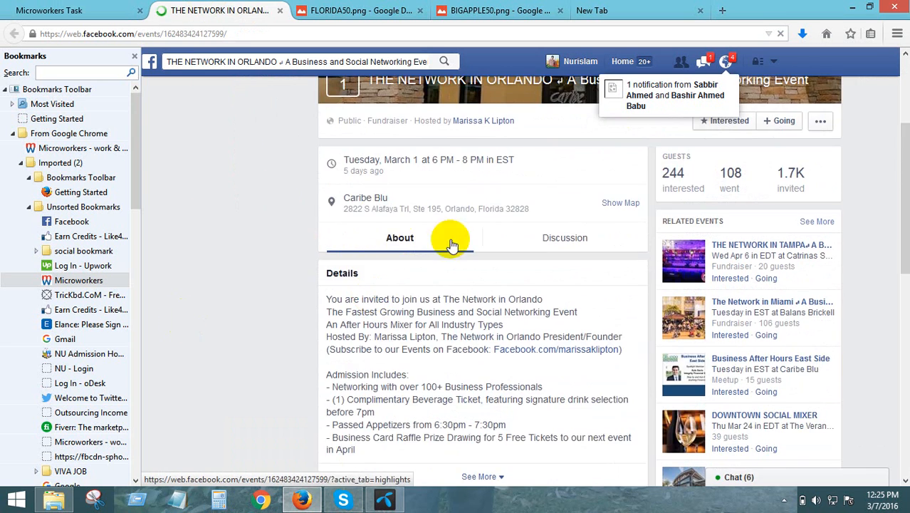
scroll(459, 260, "down", 2)
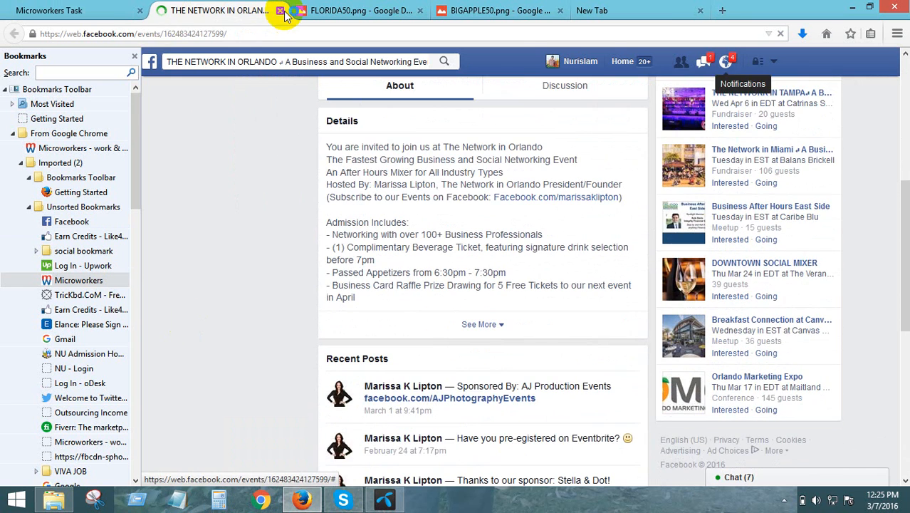
left_click(281, 10)
left_click(48, 10)
scroll(441, 332, "down", 3)
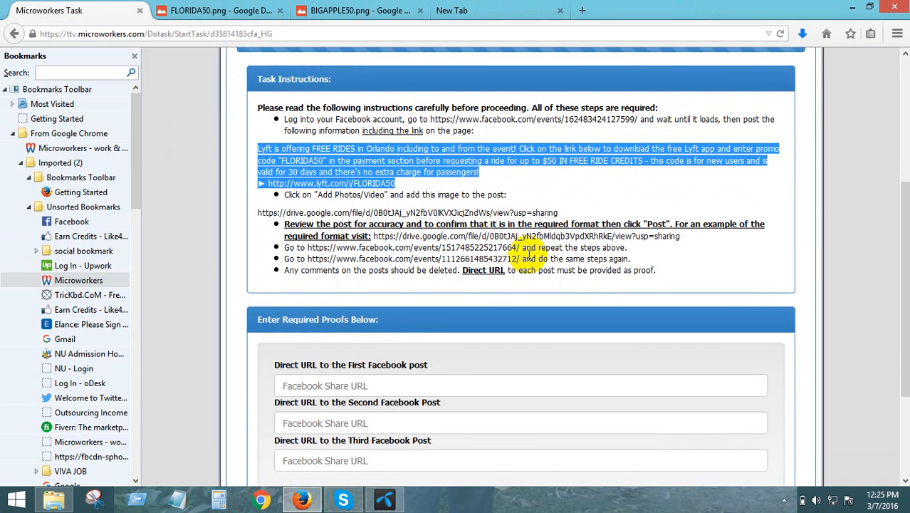
left_click_drag(521, 247, 300, 244)
right_click(308, 247)
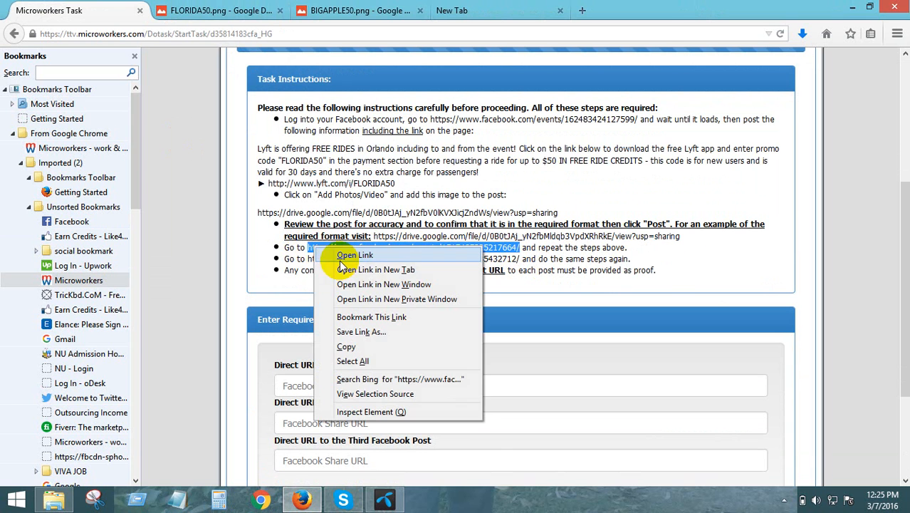
left_click(341, 265)
left_click(169, 9)
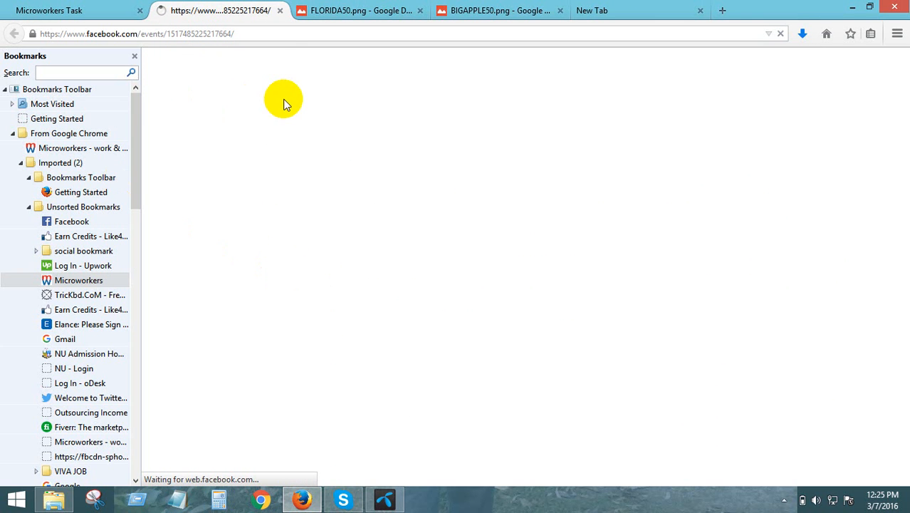
left_click(273, 34)
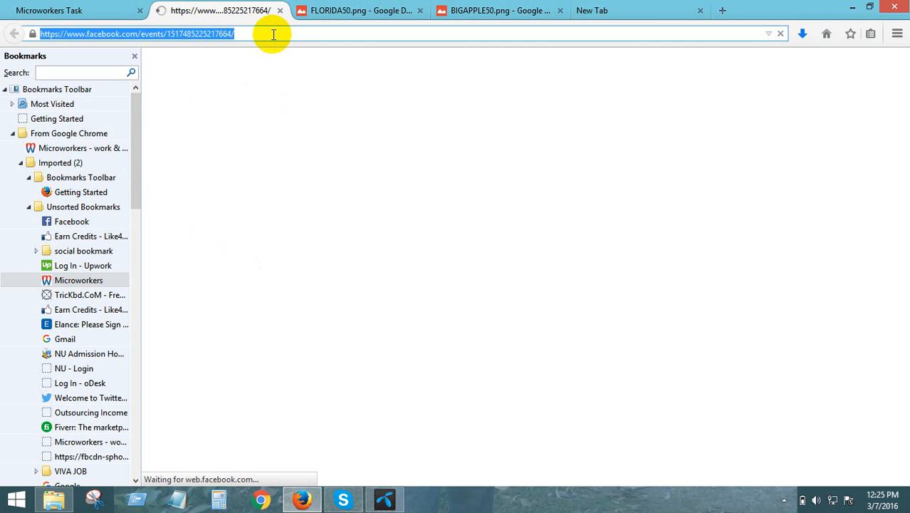
key("Return")
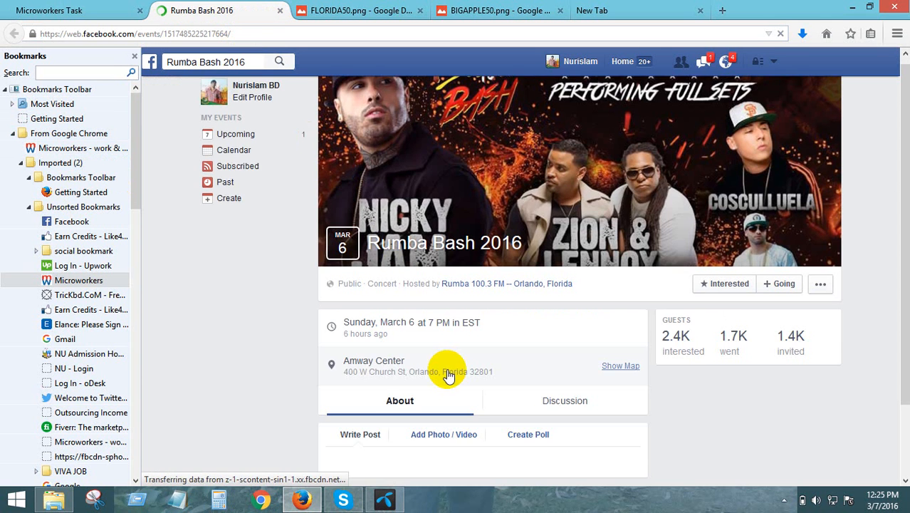
- Try to paste the copied Lyft offer text into a new post on the Rumba Bash 2016 event page
scroll(448, 376, "down", 10)
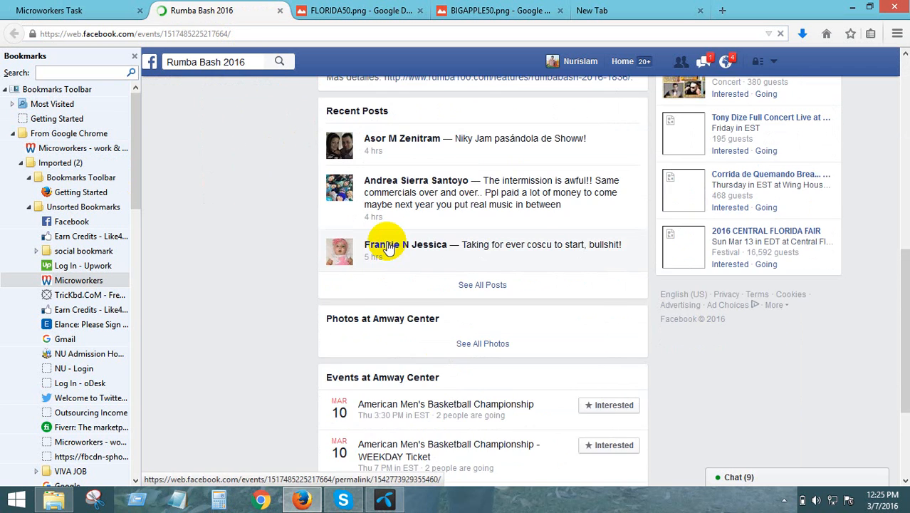
scroll(380, 156, "up", 3)
left_click(368, 153)
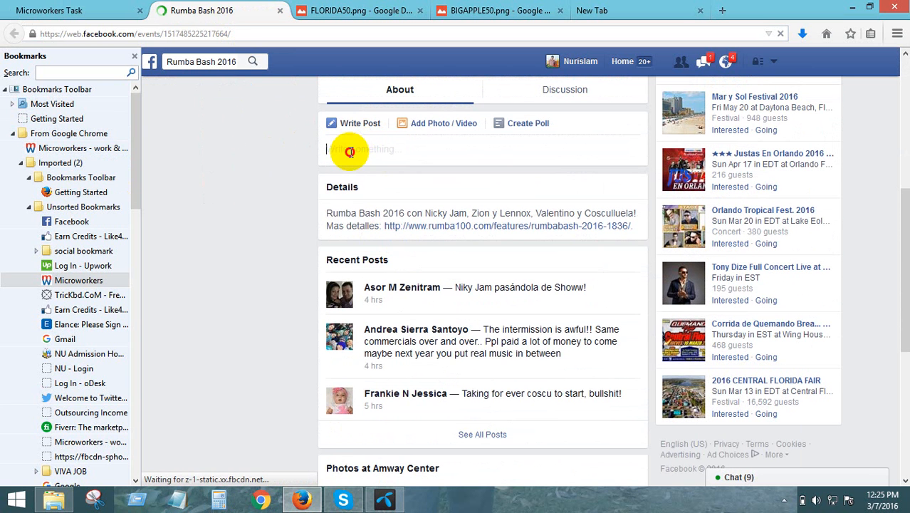
right_click(368, 158)
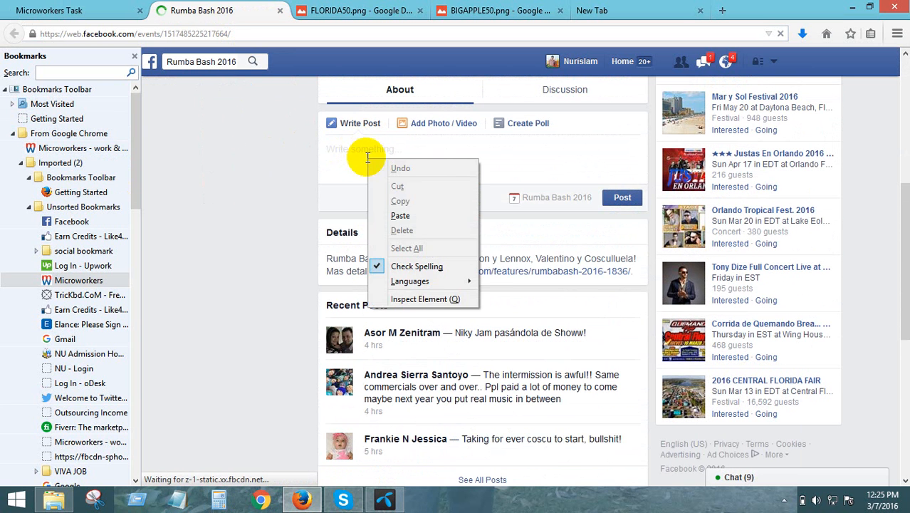
left_click(400, 214)
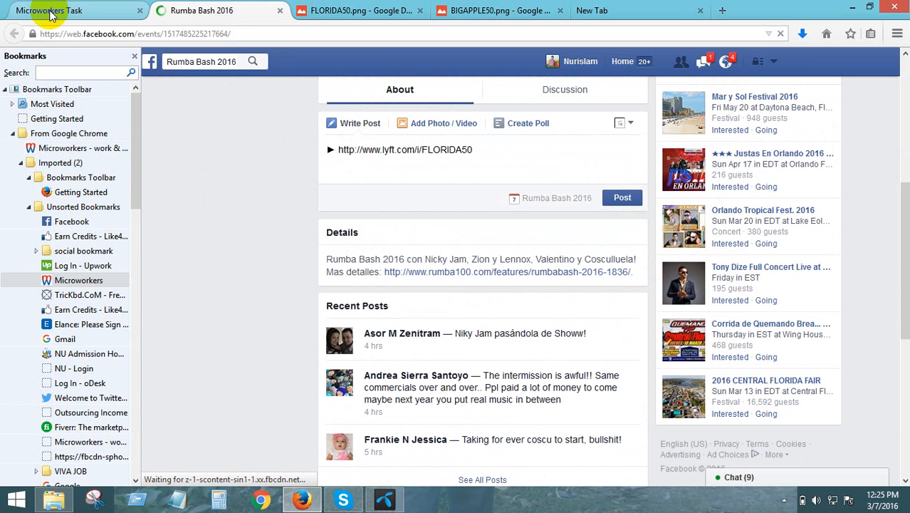
- Copy the whole Lyft offer text with its FLORIDA50 link from the task instructions again and return to the Rumba Bash 2016 page
left_click(85, 10)
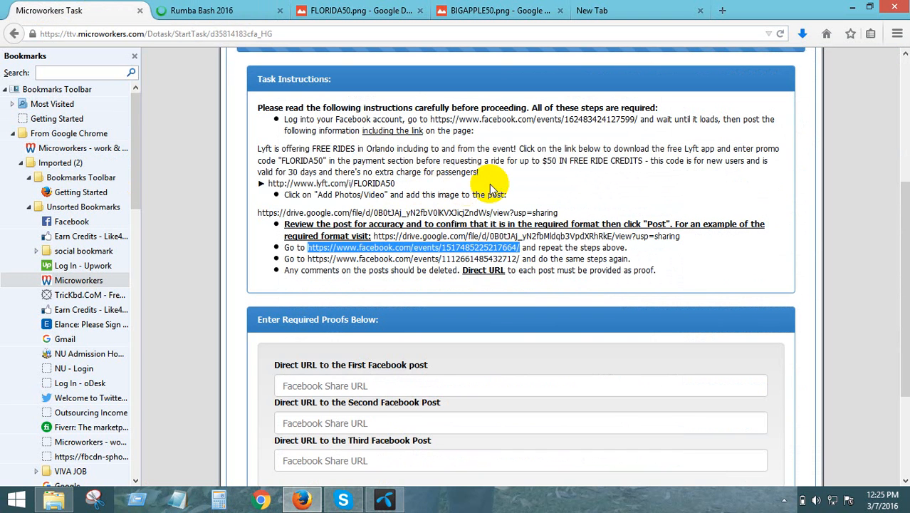
left_click_drag(395, 185, 240, 146)
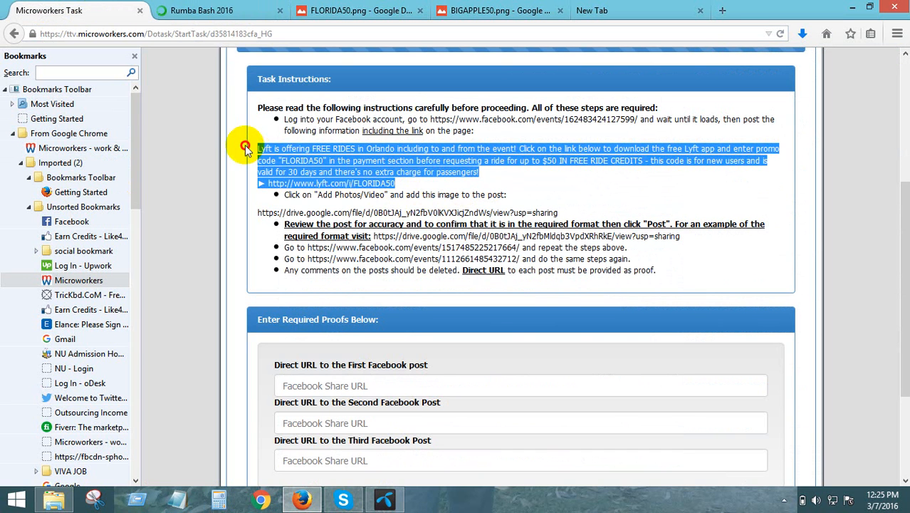
right_click(284, 153)
left_click(305, 164)
left_click(204, 6)
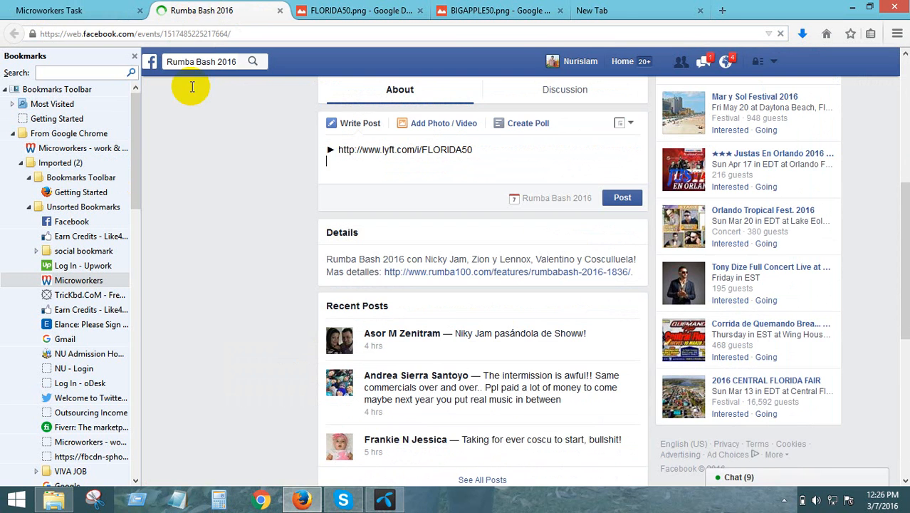
left_click_drag(493, 155, 244, 128)
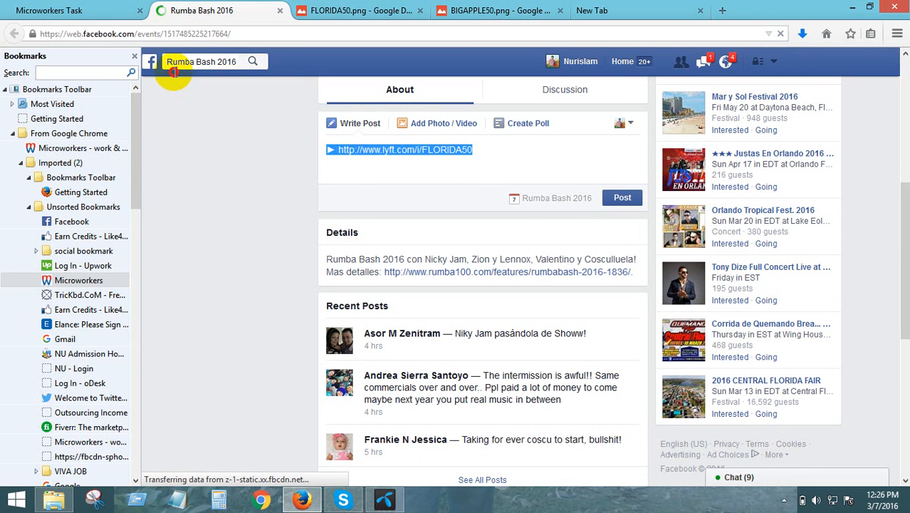
key("BackSpace")
left_click(373, 151)
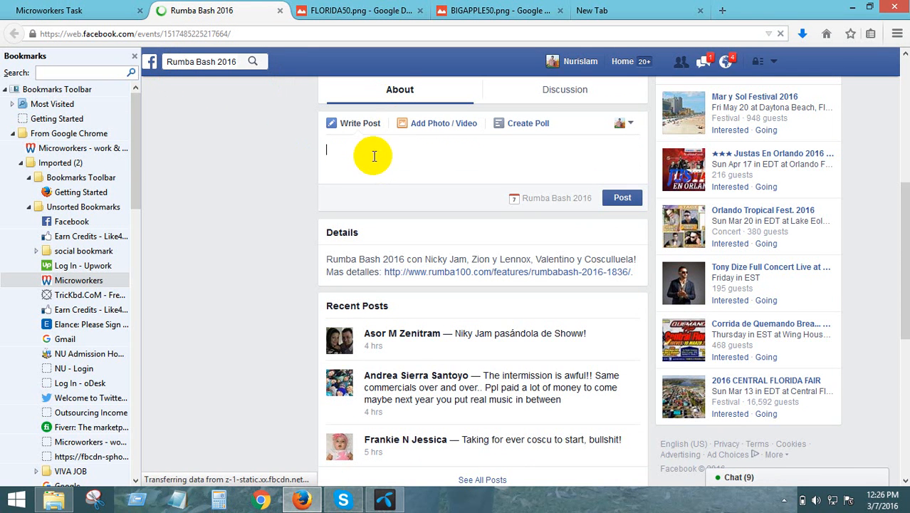
scroll(374, 164, "down", 3)
scroll(367, 167, "up", 5)
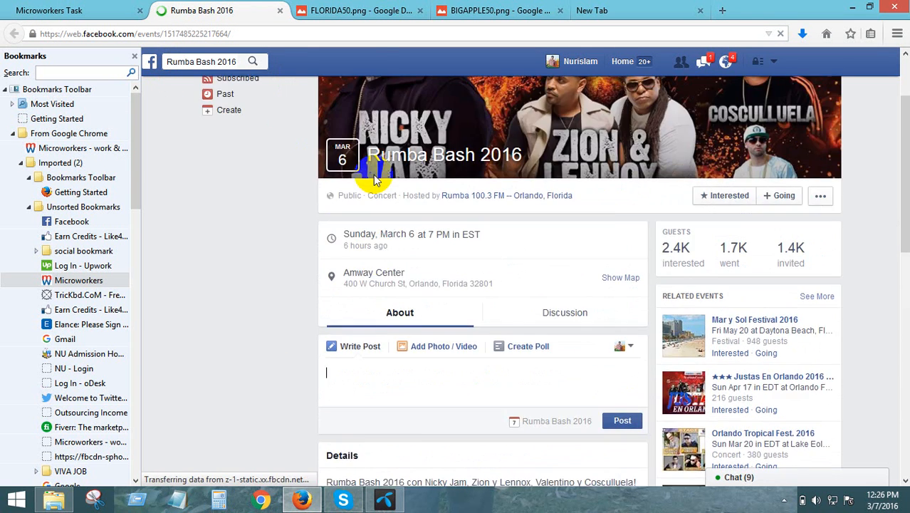
scroll(374, 181, "up", 1)
scroll(377, 260, "down", 2)
scroll(399, 271, "down", 2)
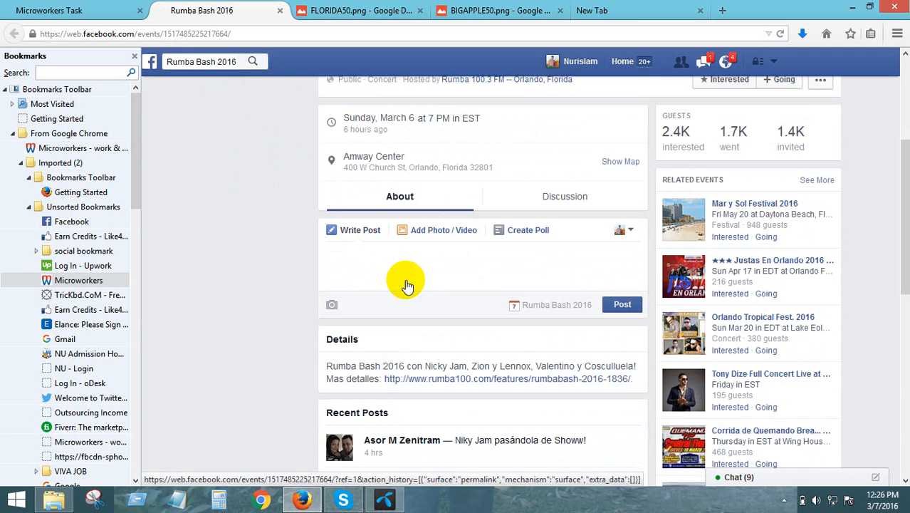
scroll(407, 285, "down", 2)
scroll(360, 321, "up", 4)
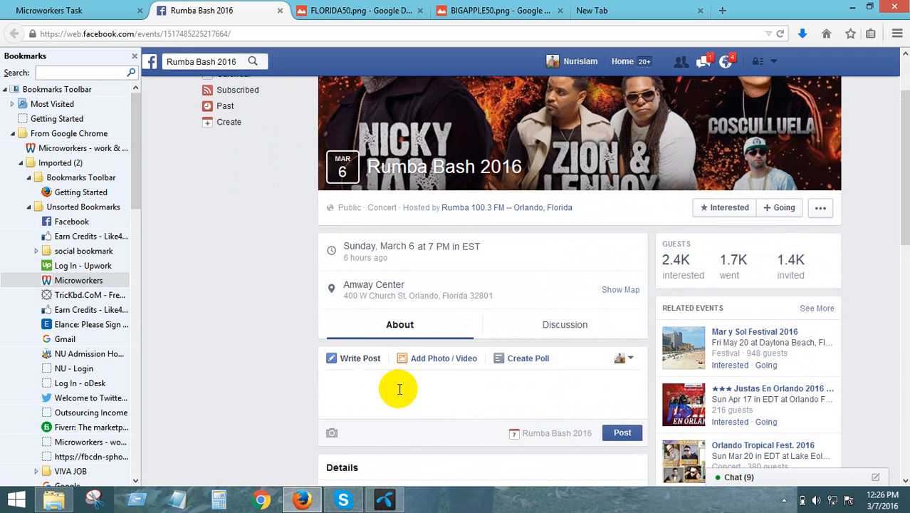
right_click(370, 389)
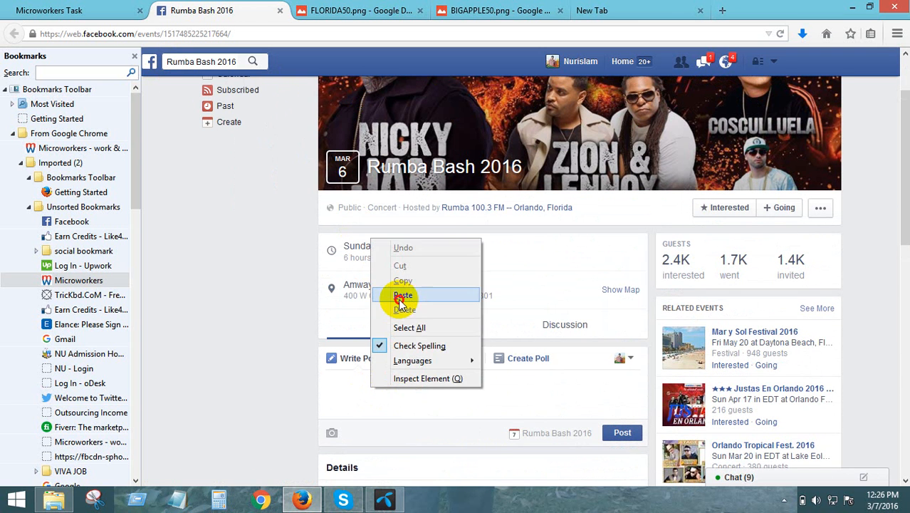
left_click(399, 299)
scroll(453, 387, "down", 3)
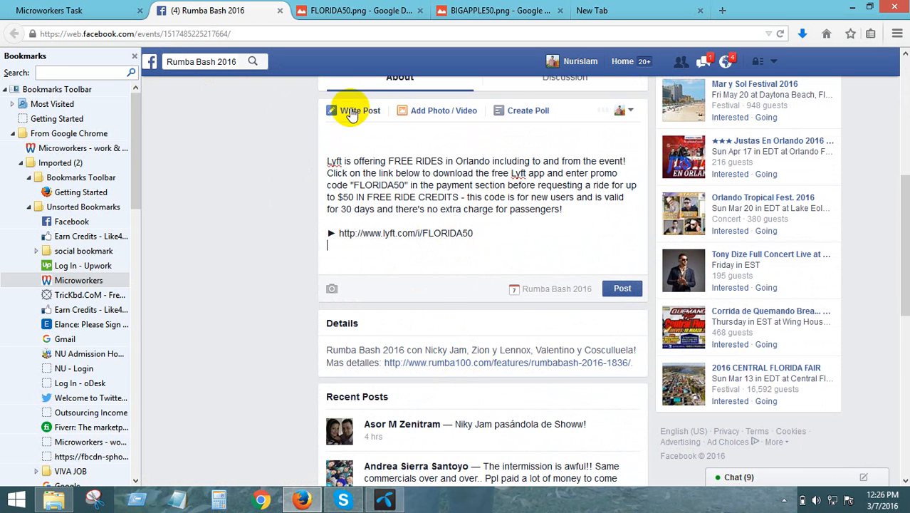
- Open the New folder on the Desktop in File Explorer to reach the saved Lyft promo images
left_click(57, 500)
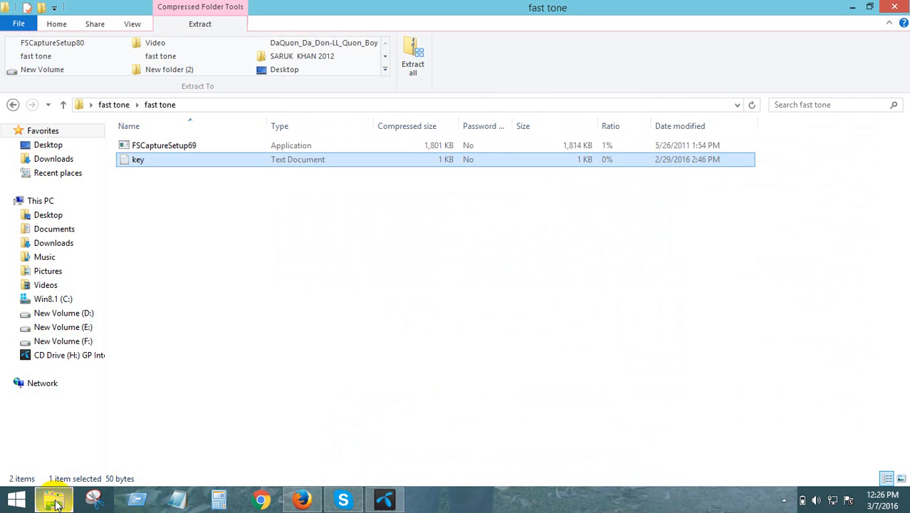
left_click(52, 161)
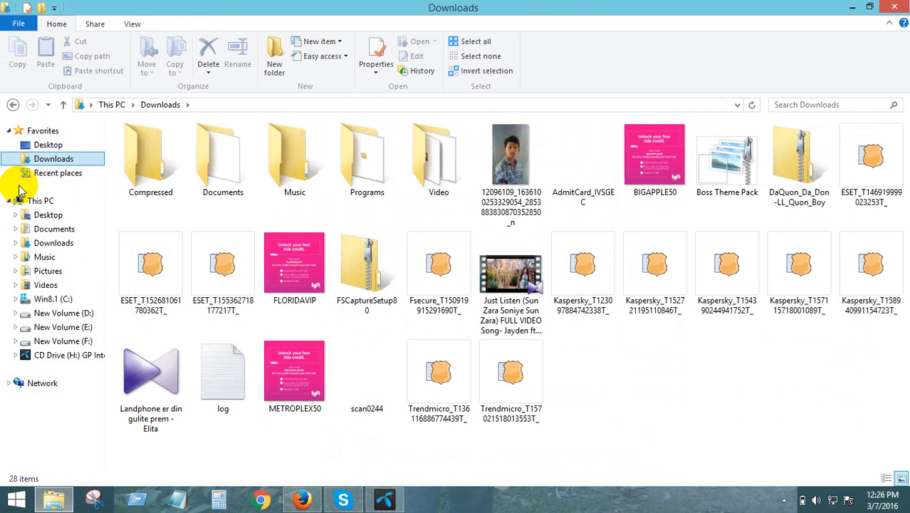
left_click(43, 145)
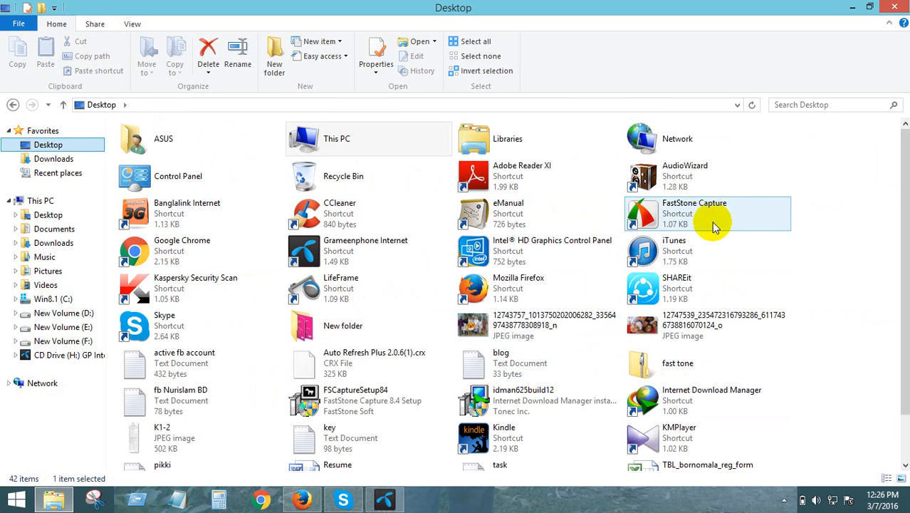
left_click_drag(902, 183, 902, 278)
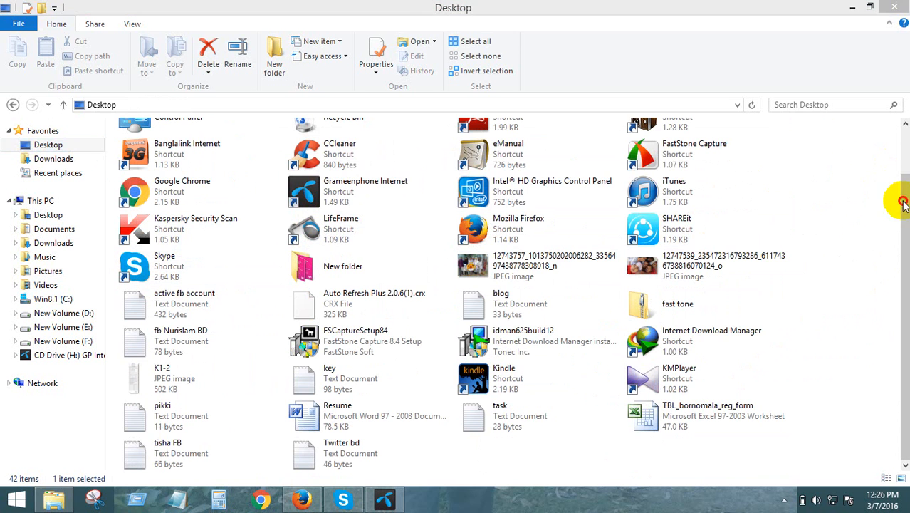
left_click_drag(905, 227, 903, 142)
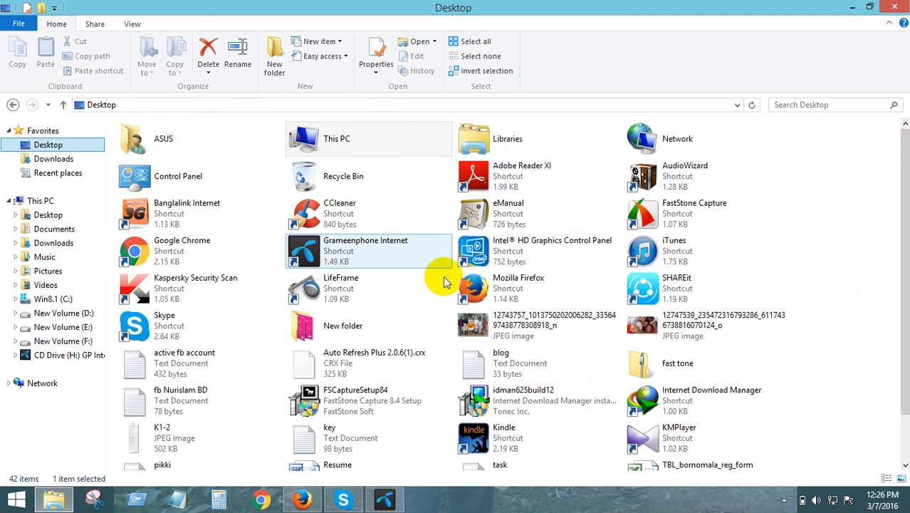
left_click(354, 326)
double_click(354, 326)
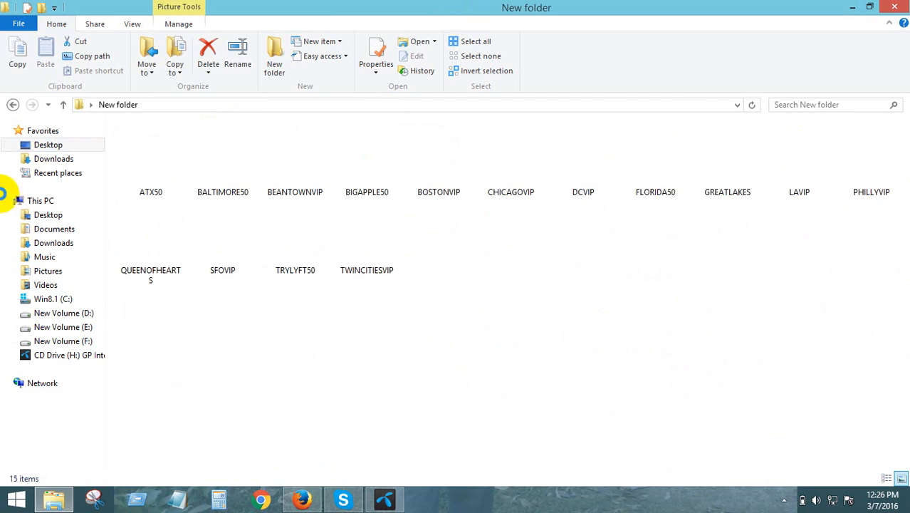
- Select the FLORIDA50 image and arrange the folder window beside the Rumba Bash 2016 post draft
left_click_drag(417, 6, 177, 34)
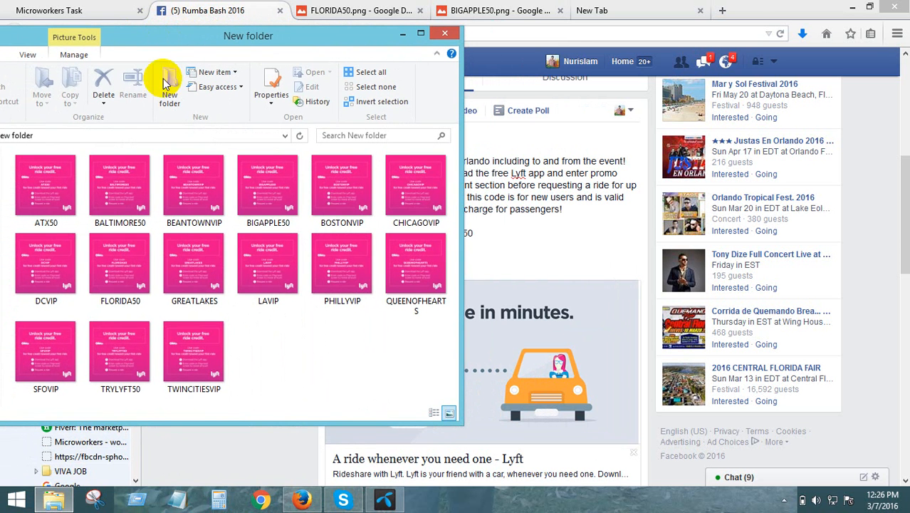
left_click(118, 277)
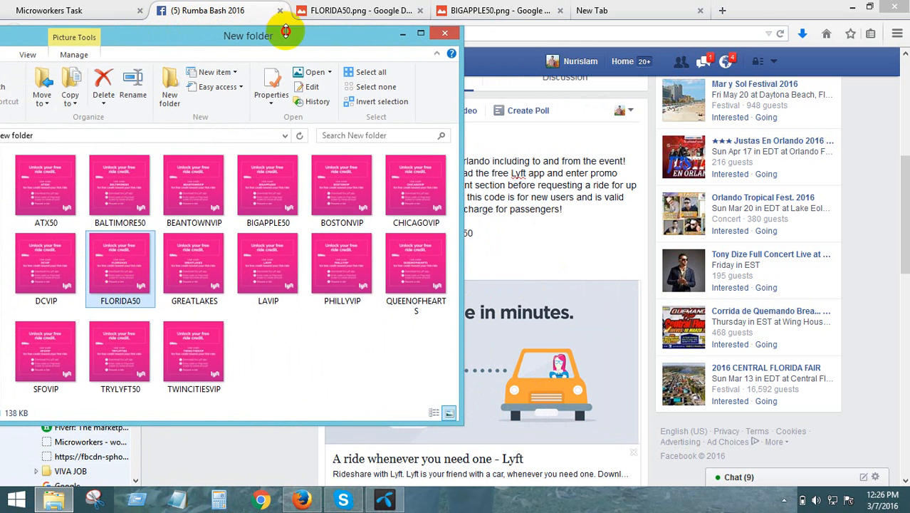
left_click_drag(285, 31, 9, 145)
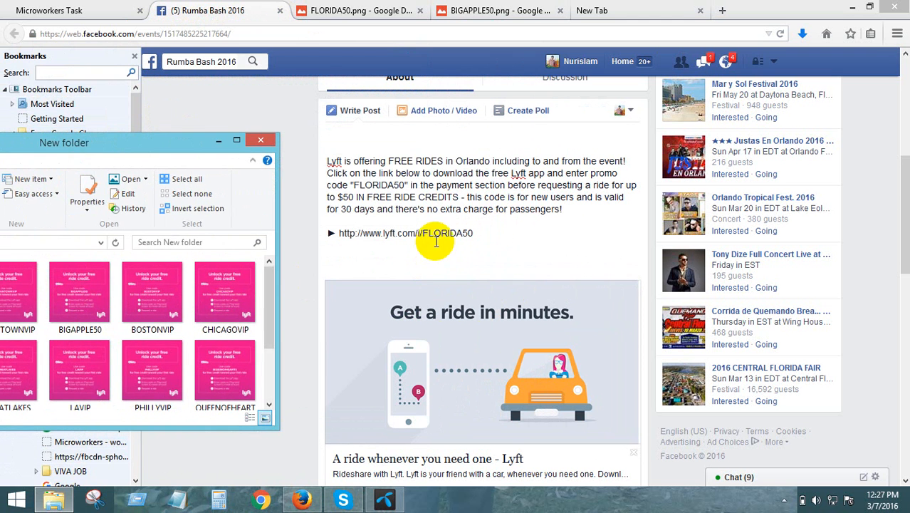
left_click_drag(100, 146, 181, 69)
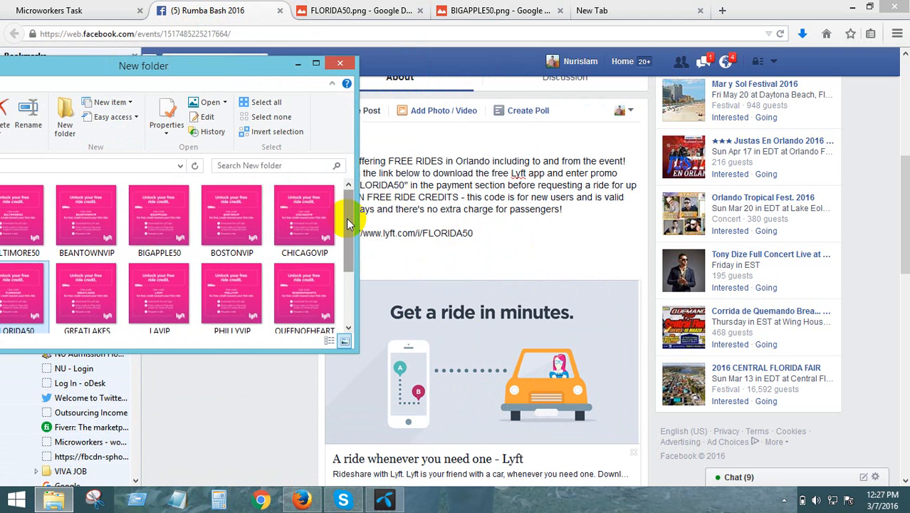
scroll(349, 224, "down", 1)
- Check the Google Drive link of the required image in the task instructions and return to the Rumba Bash 2016 page
left_click(107, 10)
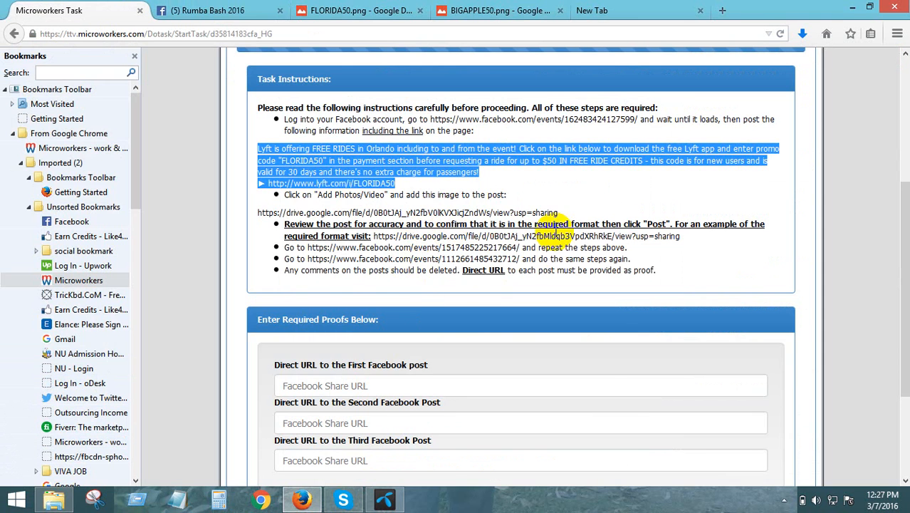
left_click_drag(569, 213, 228, 205)
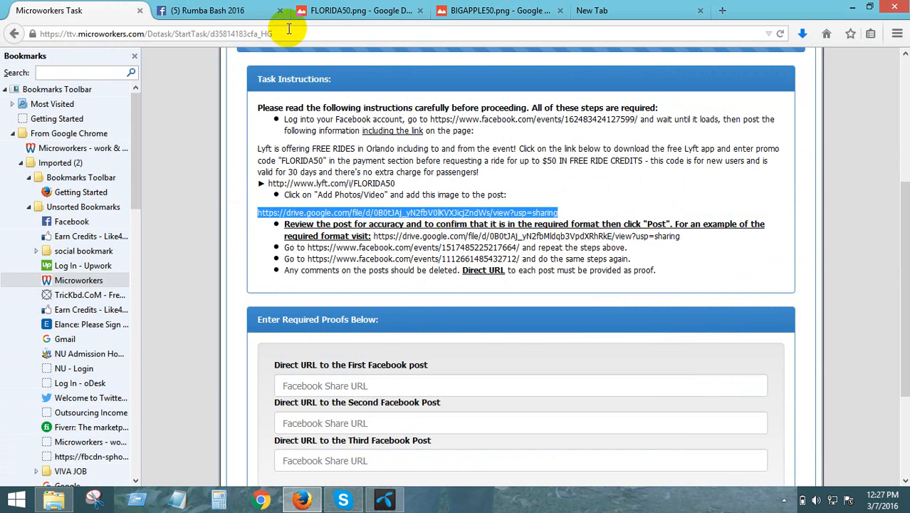
left_click(265, 7)
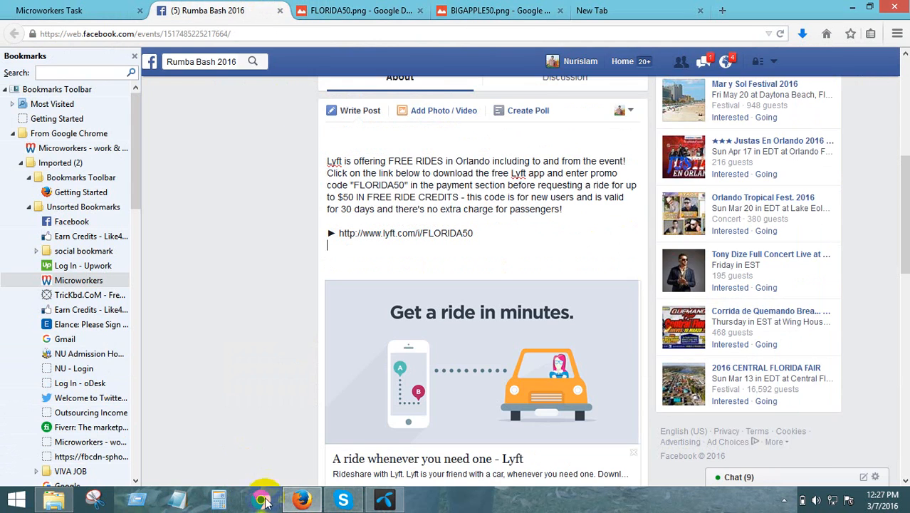
- Add the FLORIDA50 image from the folder to the Rumba Bash 2016 post draft, agreeing to remove the link preview
left_click(305, 500)
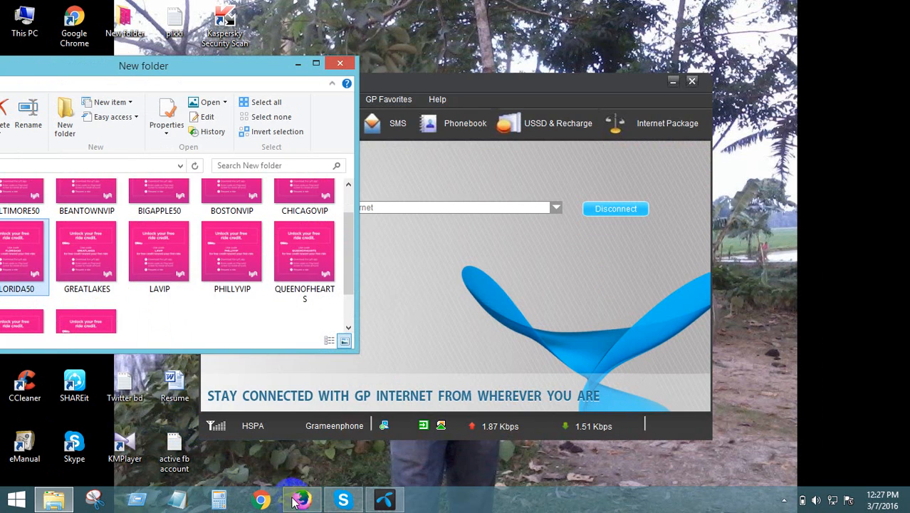
left_click(301, 502)
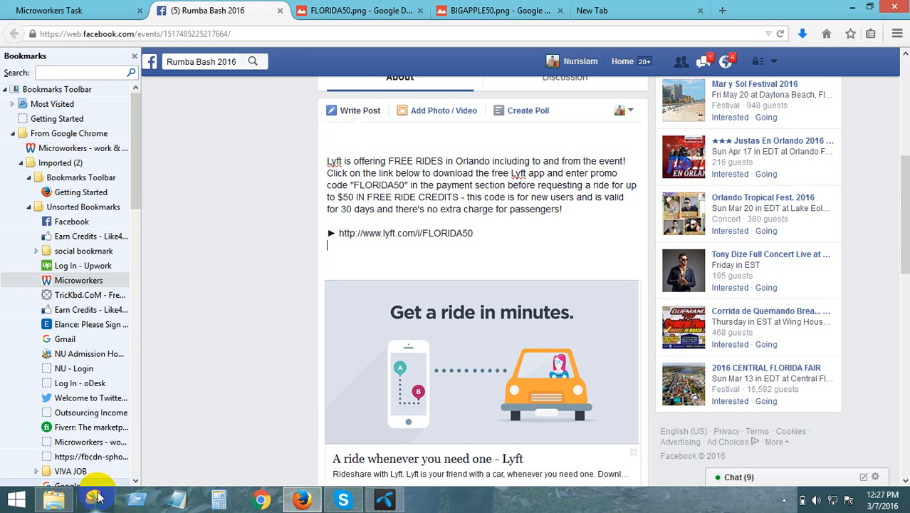
left_click(66, 497)
left_click_drag(22, 292, 481, 298)
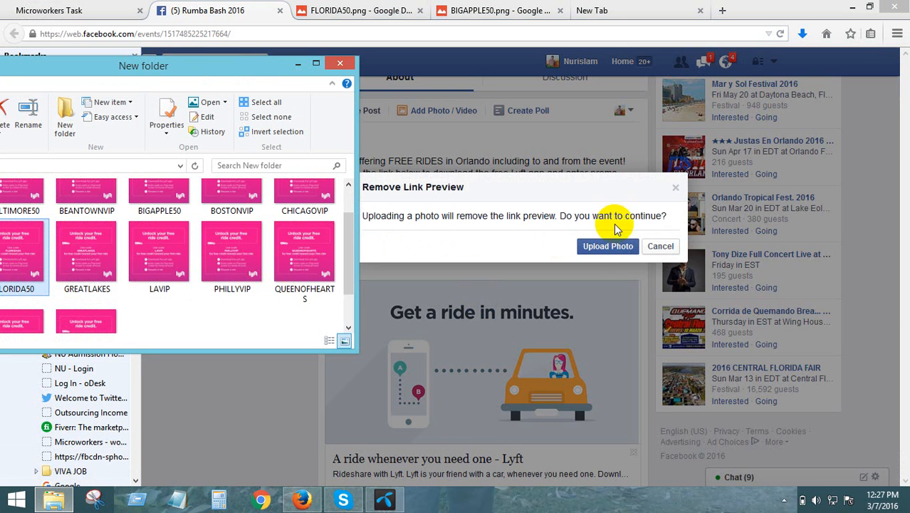
left_click(603, 247)
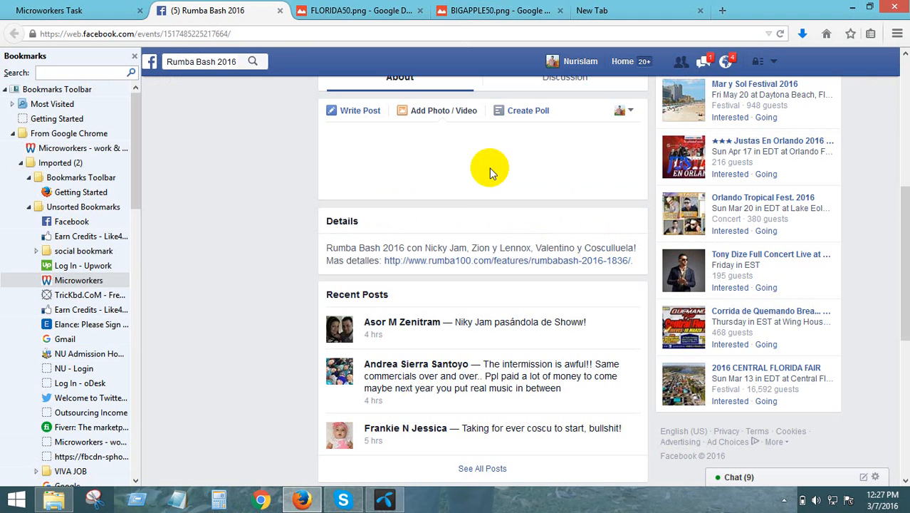
scroll(453, 225, "up", 4)
scroll(446, 225, "down", 3)
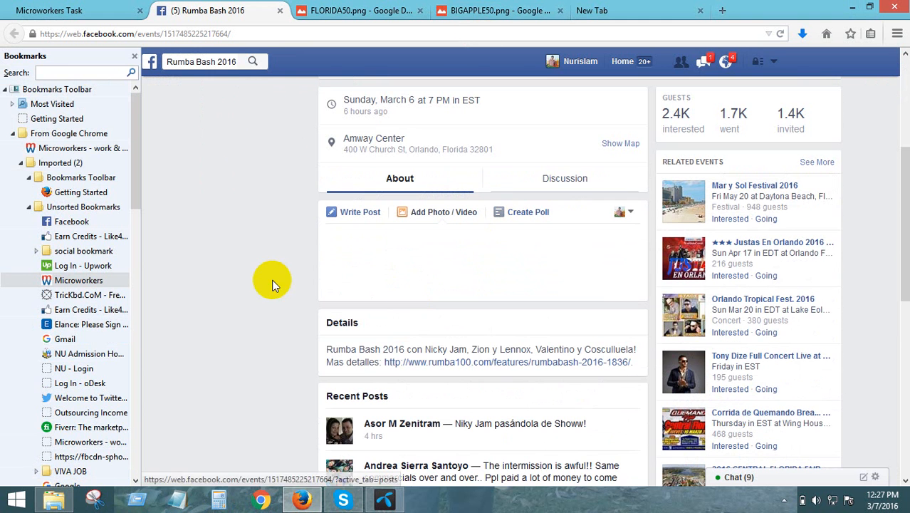
scroll(470, 270, "down", 6)
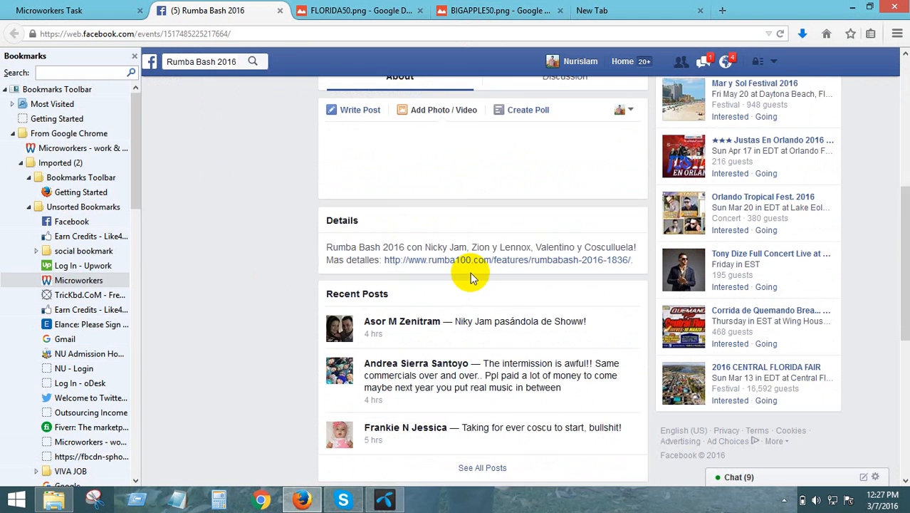
scroll(461, 283, "up", 10)
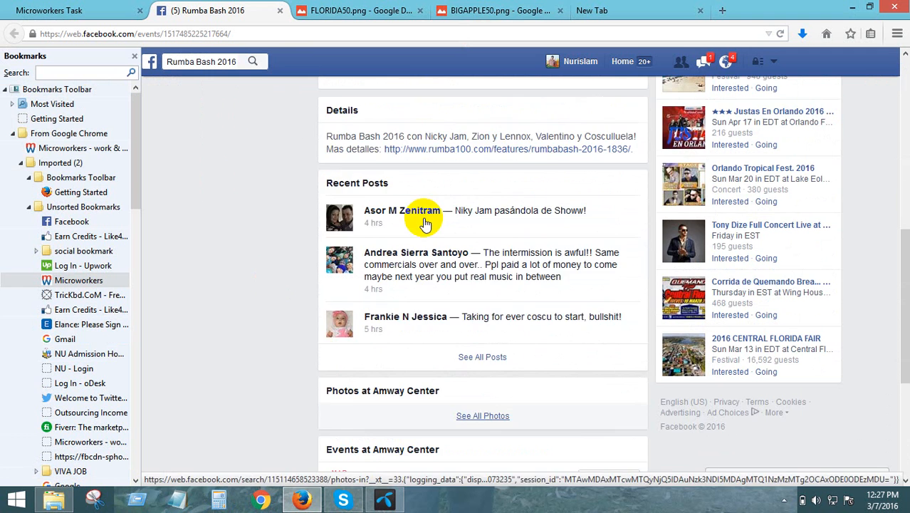
scroll(420, 208, "down", 4)
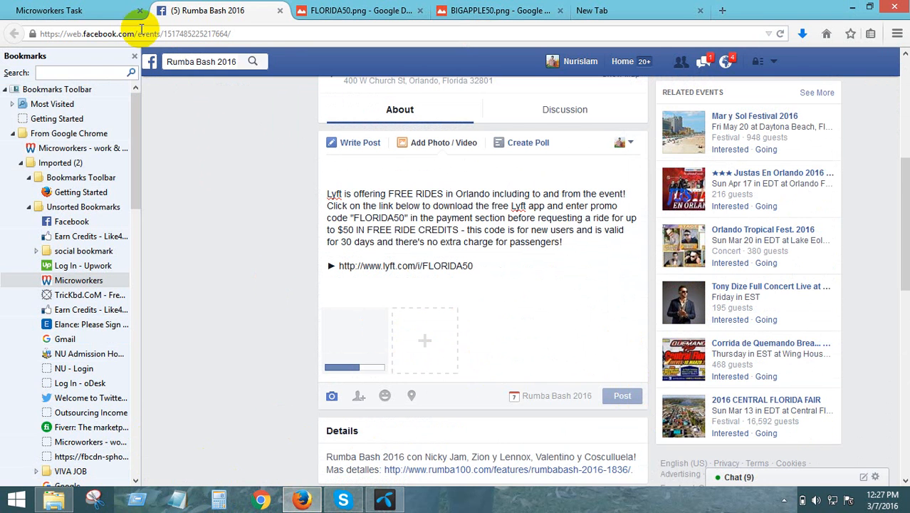
- Examine the Microworkers proof field for the first Facebook post's URL and return to the Rumba Bash 2016 page
left_click(91, 7)
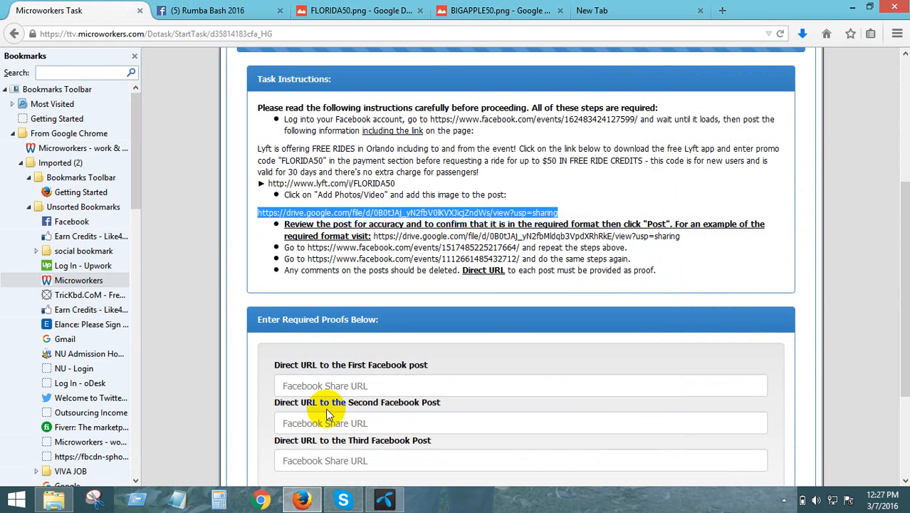
left_click(349, 388)
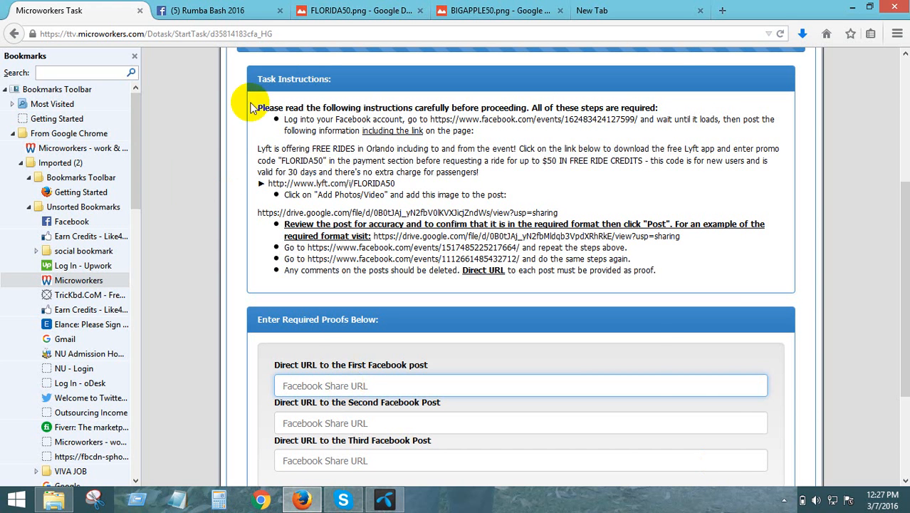
left_click(244, 8)
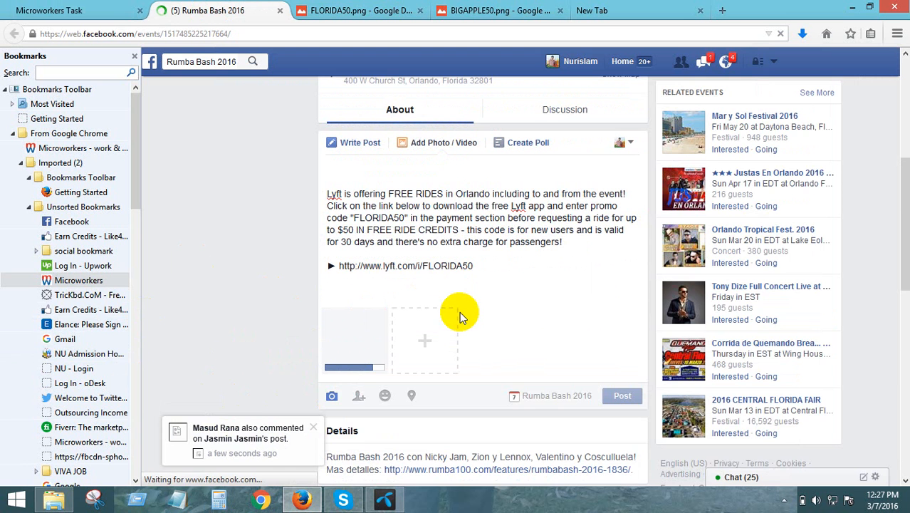
scroll(259, 239, "up", 3)
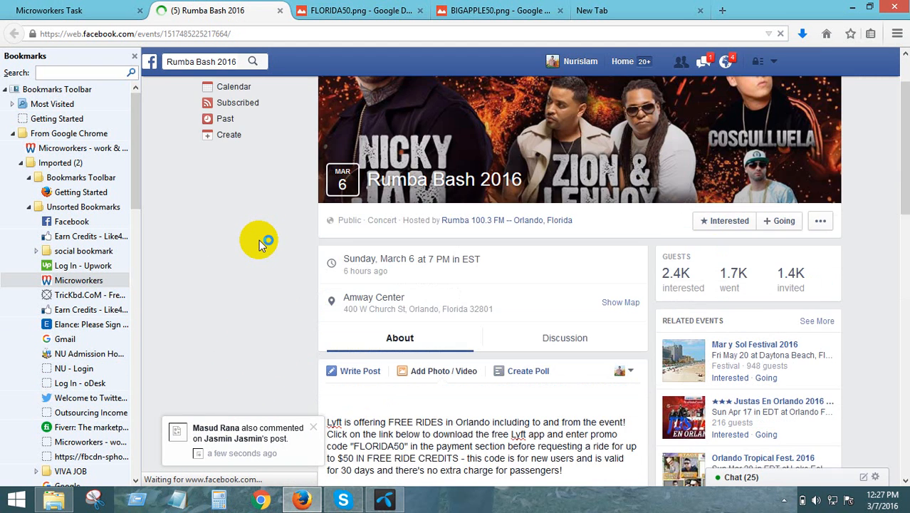
scroll(260, 246, "down", 3)
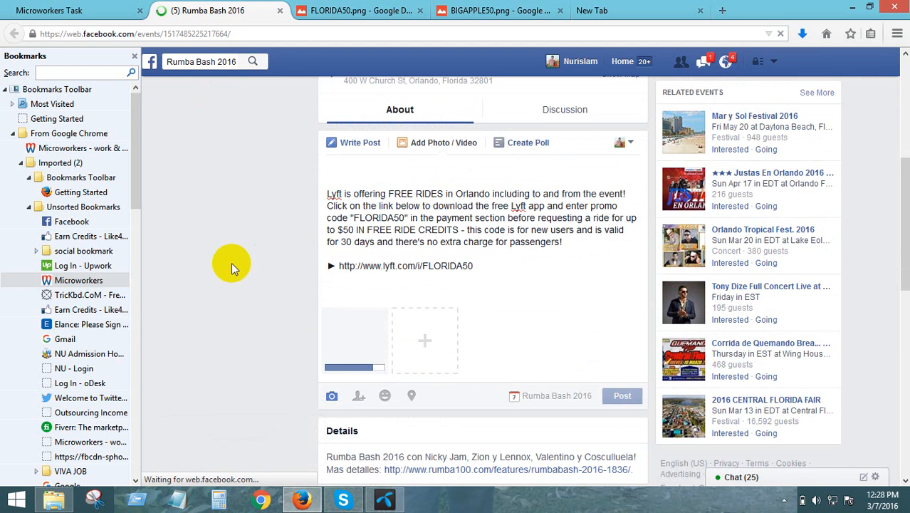
scroll(264, 295, "up", 3)
scroll(264, 299, "down", 4)
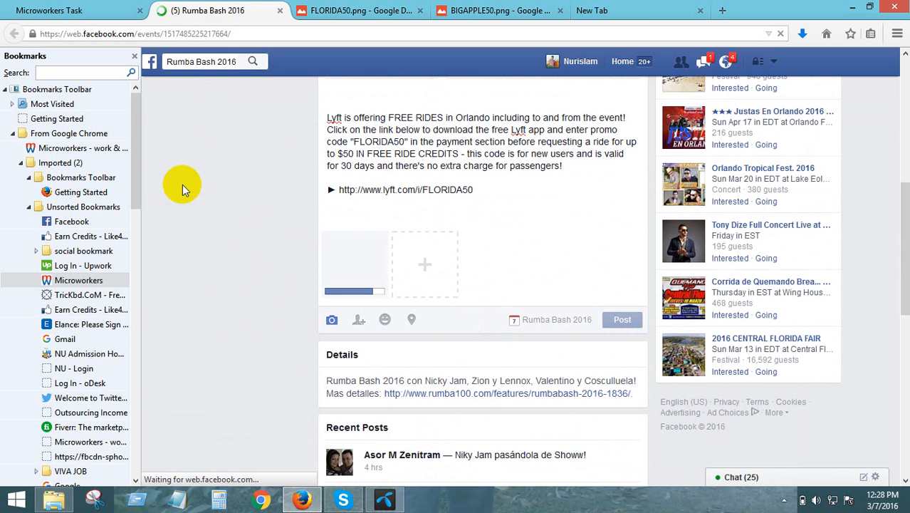
scroll(428, 171, "up", 4)
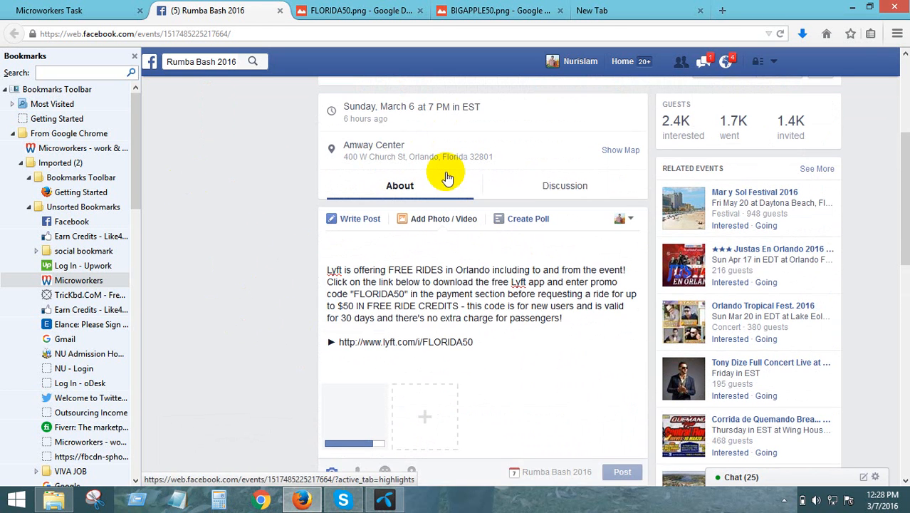
- Review the draft and publish the Lyft offer post with the FLORIDA50 image on the Rumba Bash 2016 event page
scroll(281, 233, "down", 4)
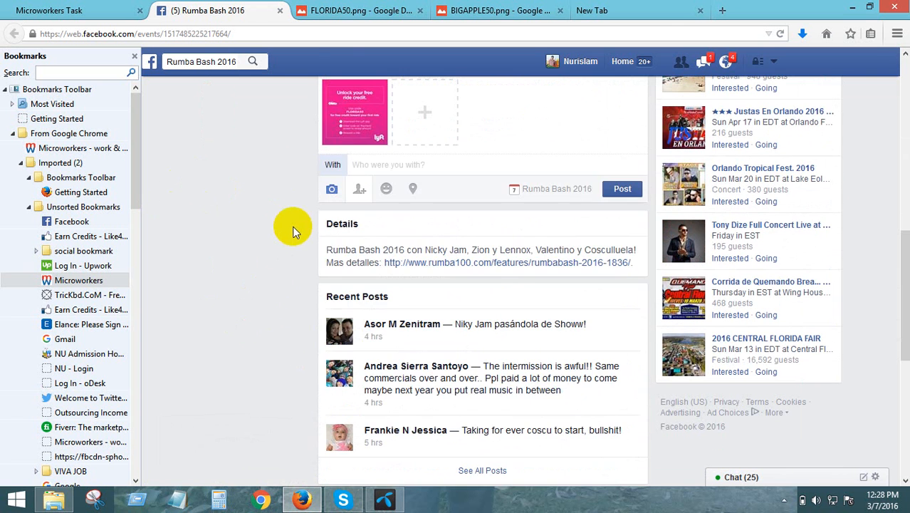
scroll(513, 249, "up", 3)
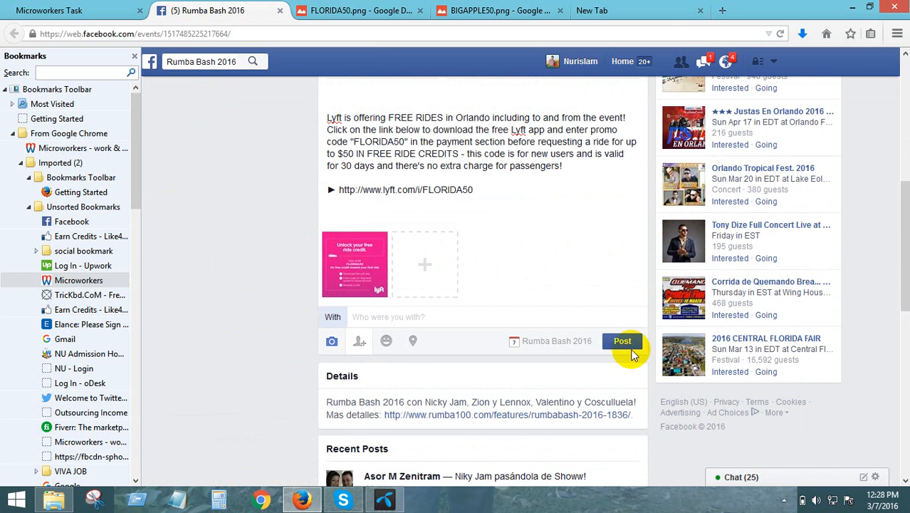
left_click(623, 345)
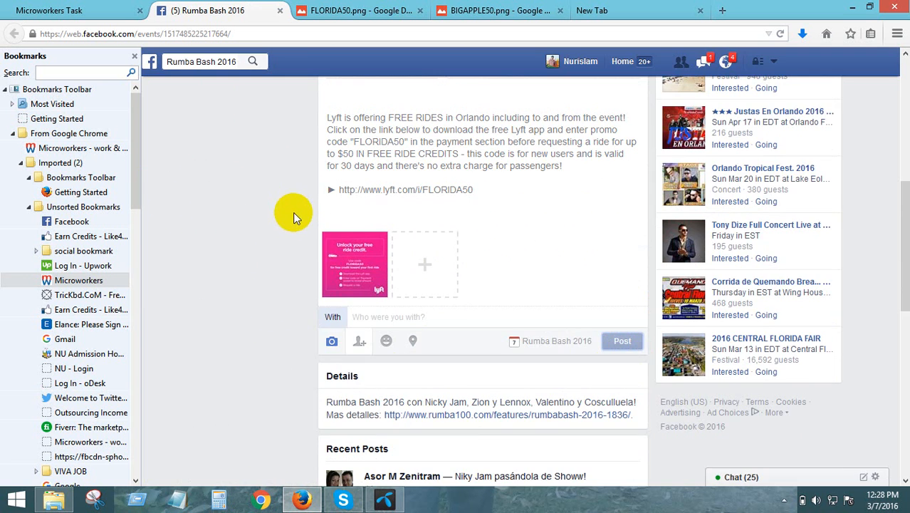
- Complete the security check for the Lyft post by selecting all five photos that show a wristwatch and submitting them
scroll(121, 324, "down", 1)
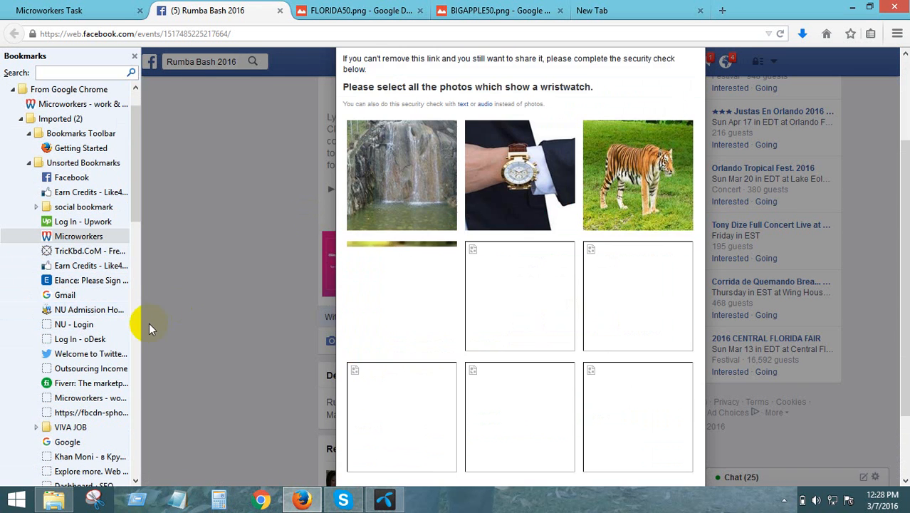
scroll(619, 301, "down", 2)
scroll(556, 232, "up", 5)
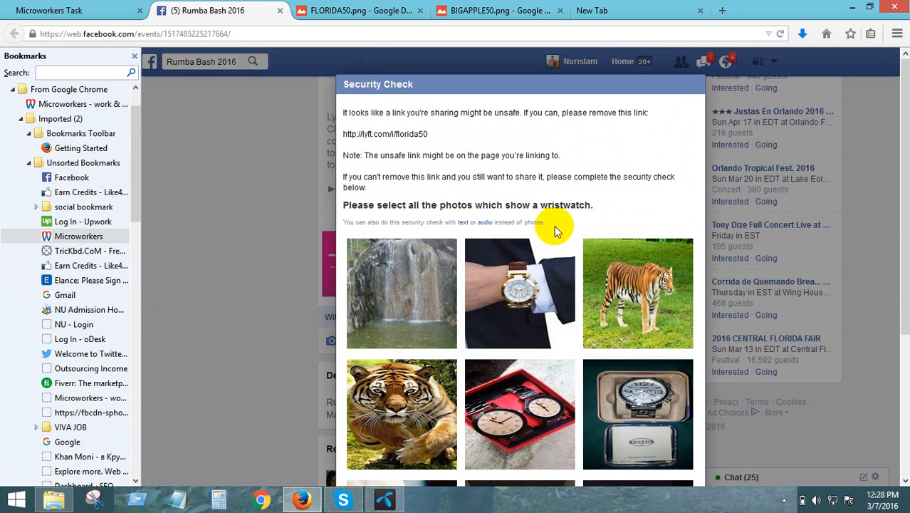
left_click(530, 282)
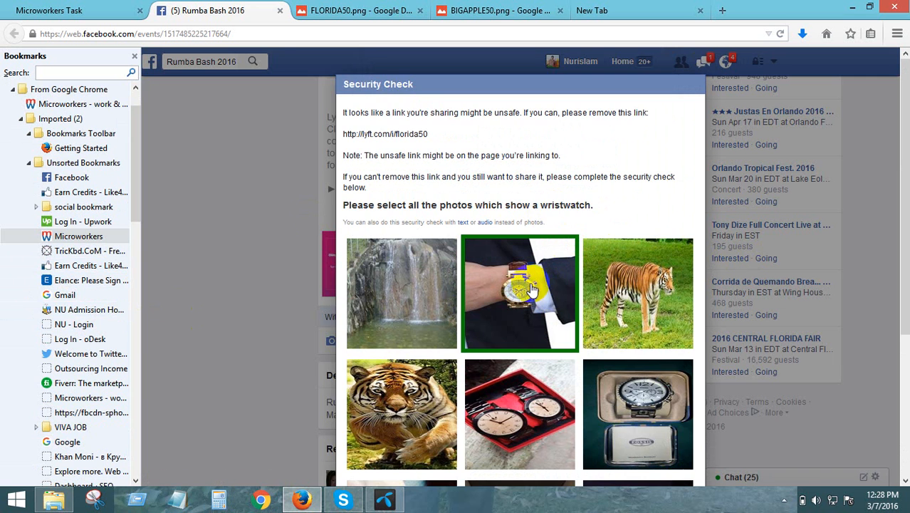
scroll(552, 324, "down", 3)
left_click(519, 241)
left_click(634, 214)
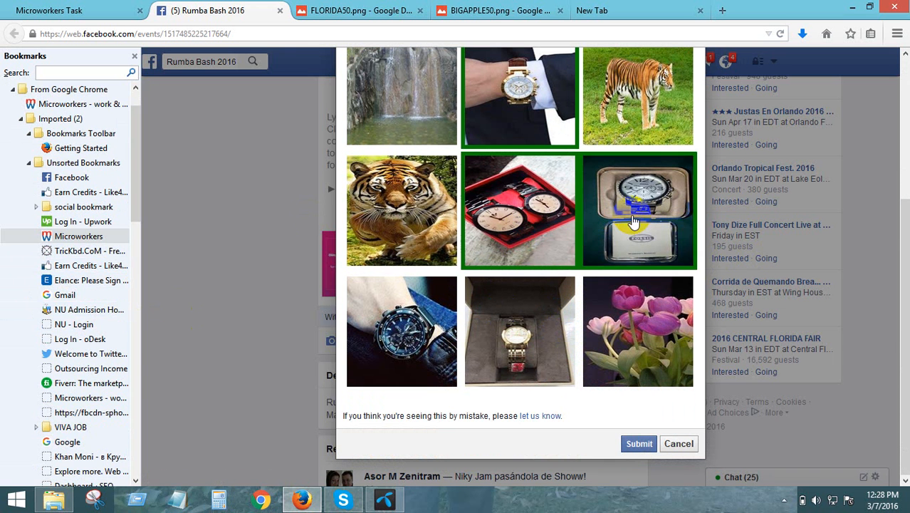
left_click(520, 332)
left_click(388, 351)
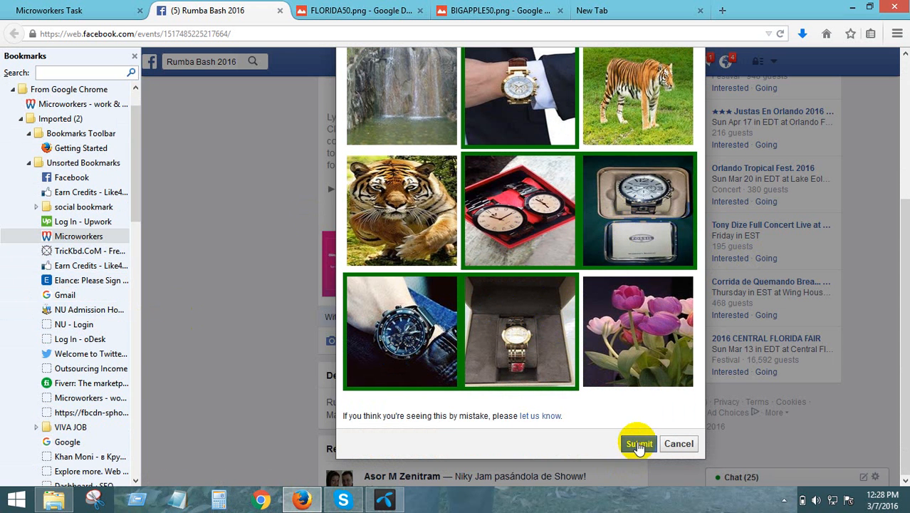
left_click(639, 444)
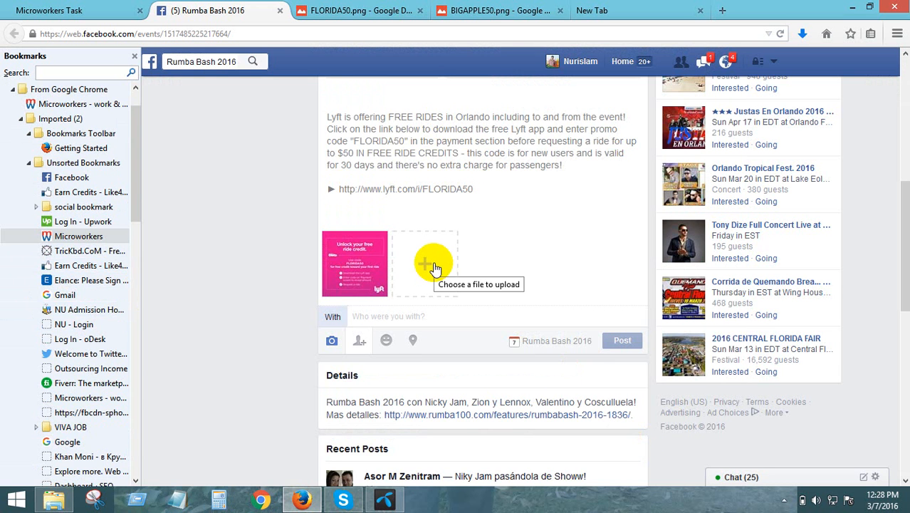
- View the published Lyft post in the Rumba Bash 2016 discussion and open its permalink page, checking the Microworkers proof fields while it loads
scroll(349, 178, "up", 4)
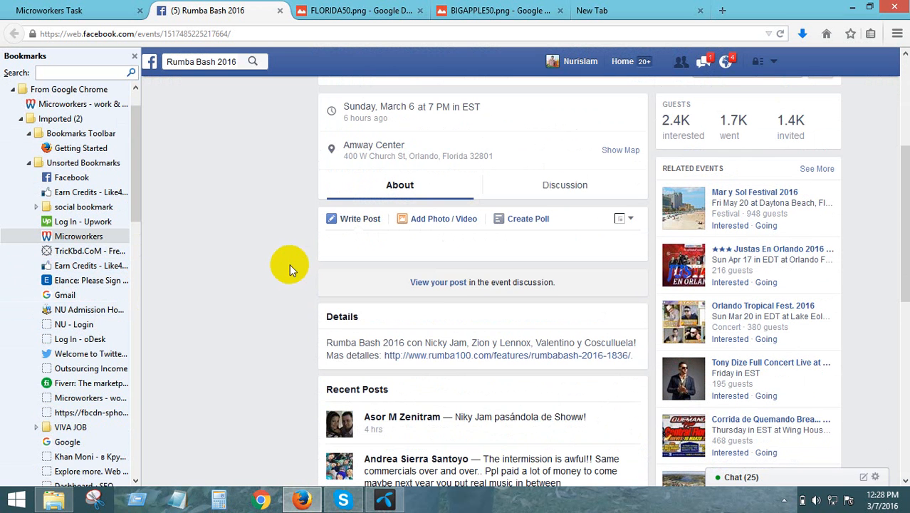
left_click(445, 283)
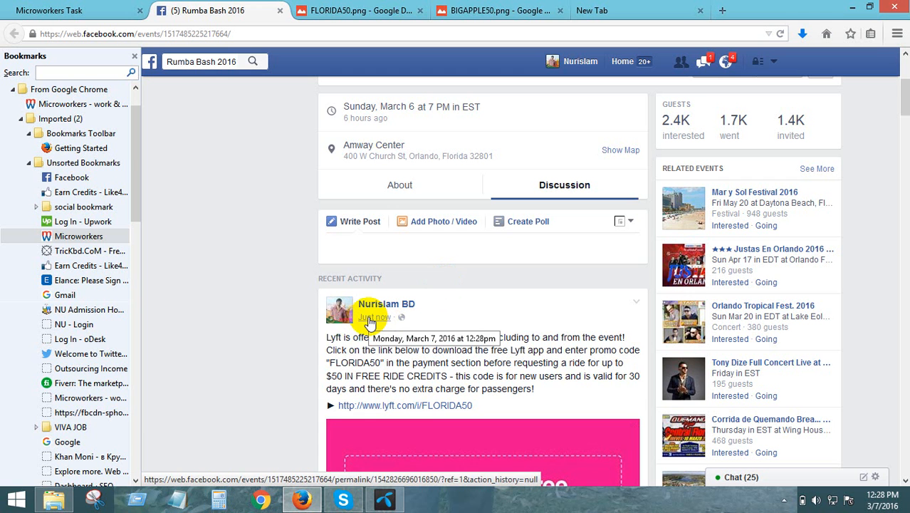
left_click(369, 319)
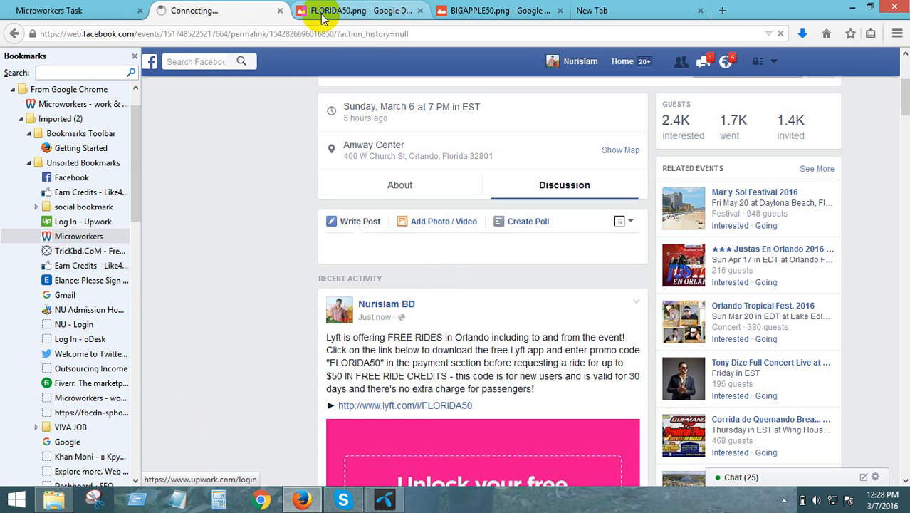
left_click(102, 8)
scroll(376, 372, "down", 3)
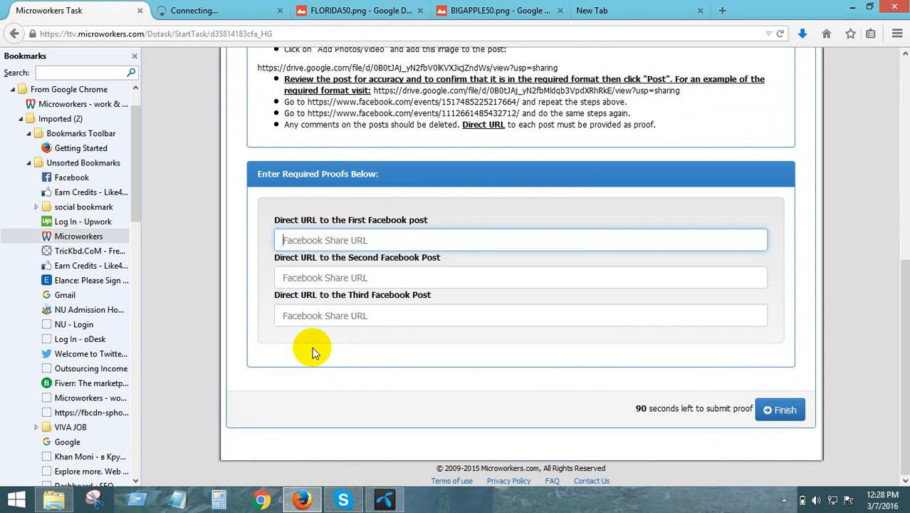
left_click(171, 7)
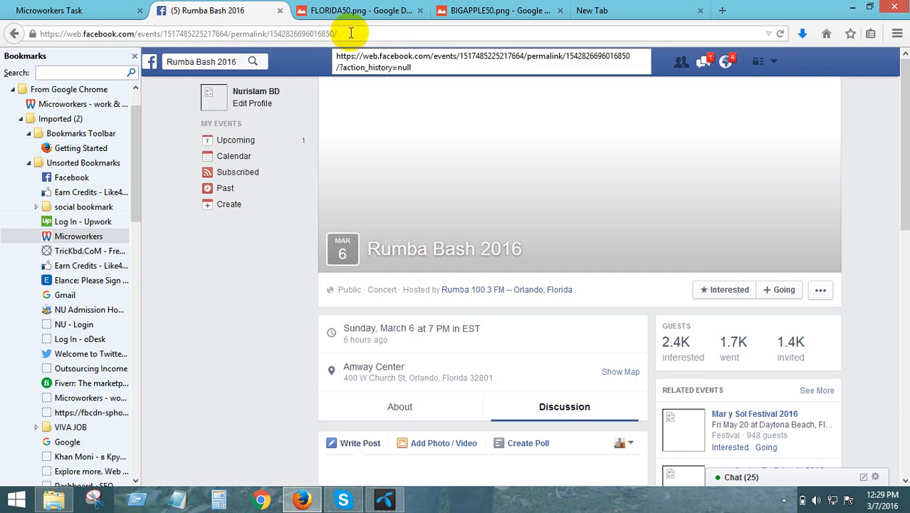
- Copy the full permalink URL of the published Rumba Bash 2016 post
left_click_drag(338, 33, 13, 33)
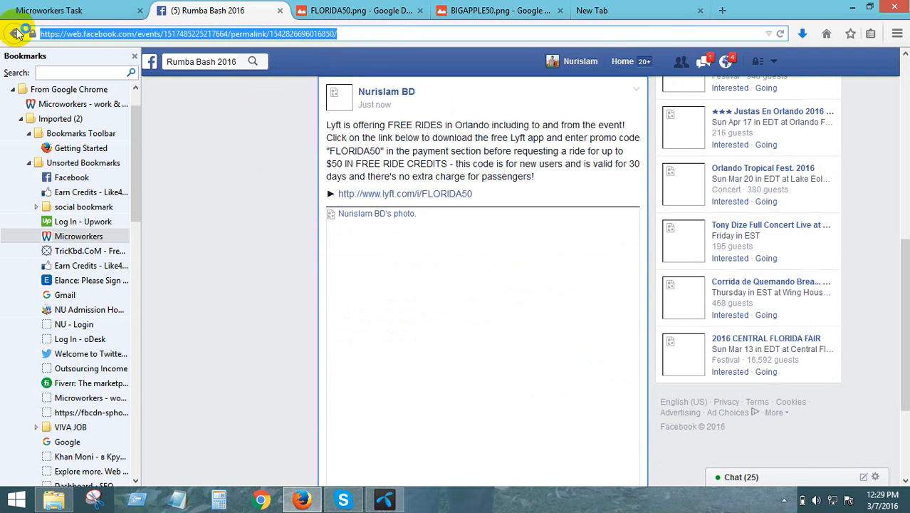
right_click(36, 33)
left_click(106, 76)
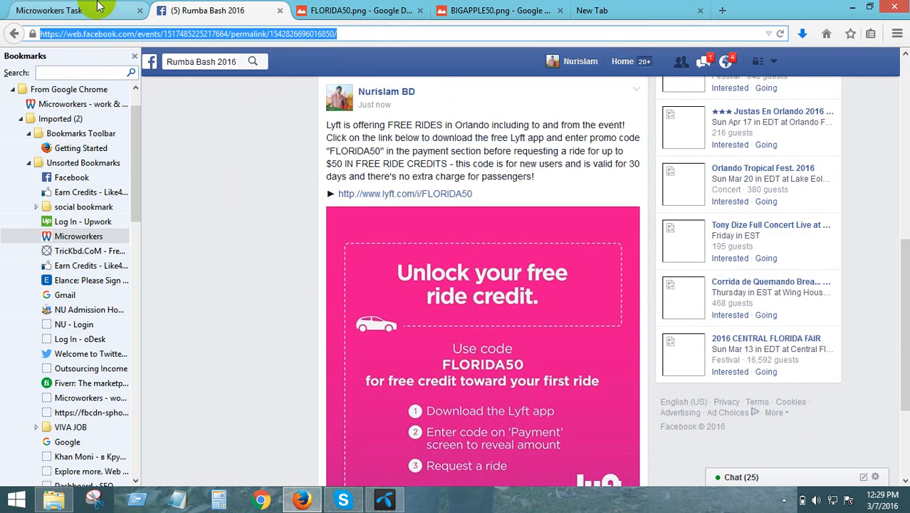
left_click(98, 7)
left_click(305, 244)
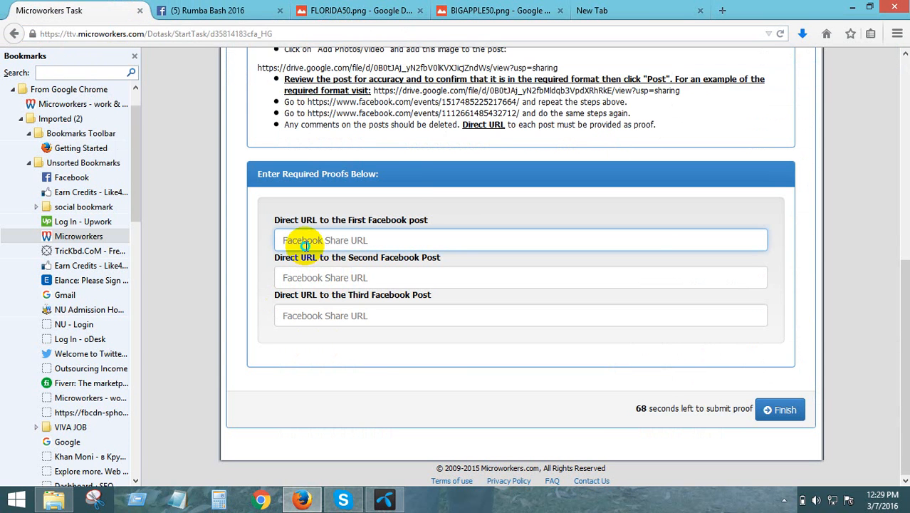
right_click(305, 243)
key("Escape")
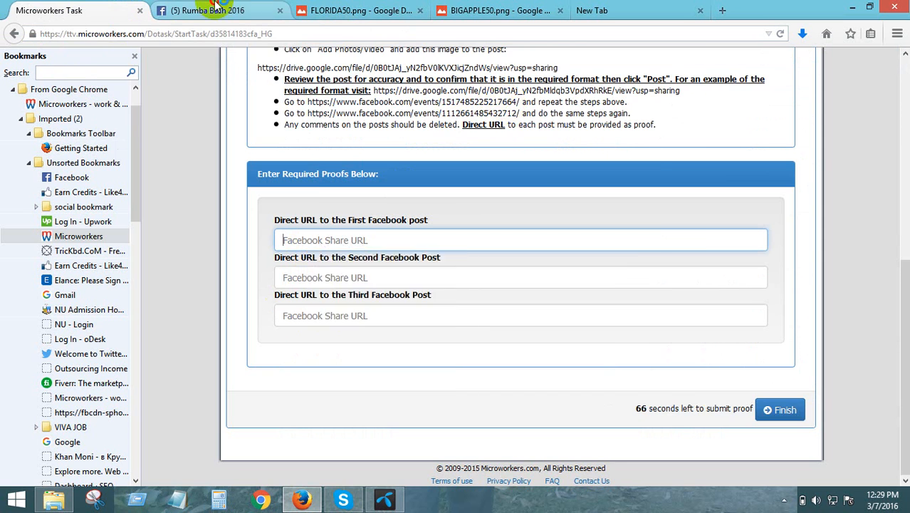
left_click(214, 9)
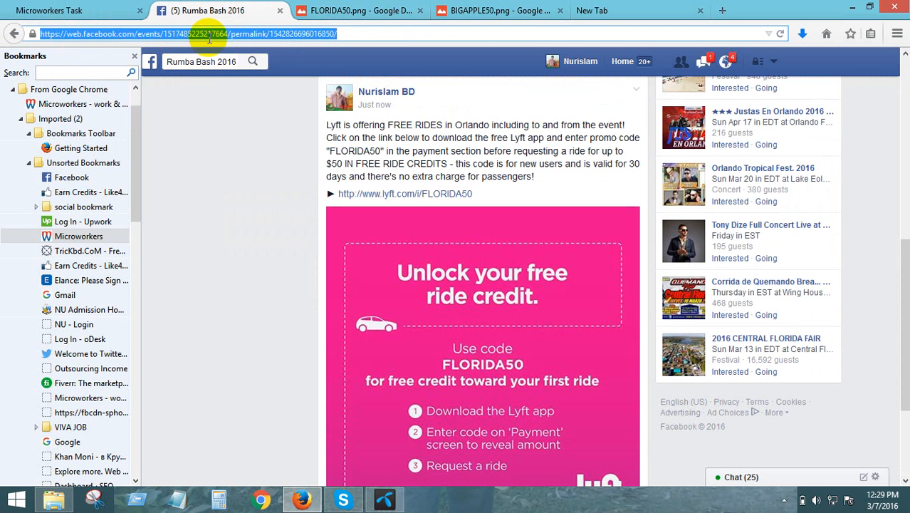
- Paste the Rumba Bash 2016 post's URL as the Microworkers proof for the second Facebook post and compare it with the post page
left_click(93, 10)
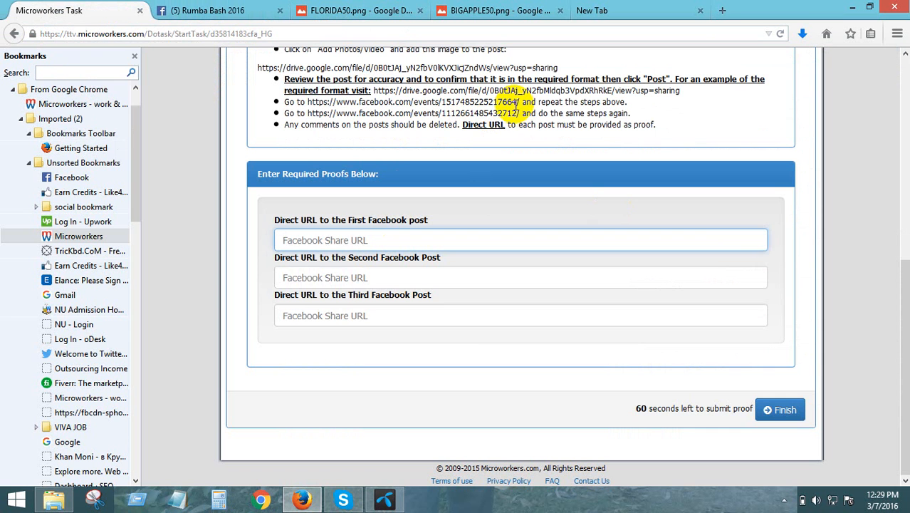
left_click(295, 274)
right_click(292, 278)
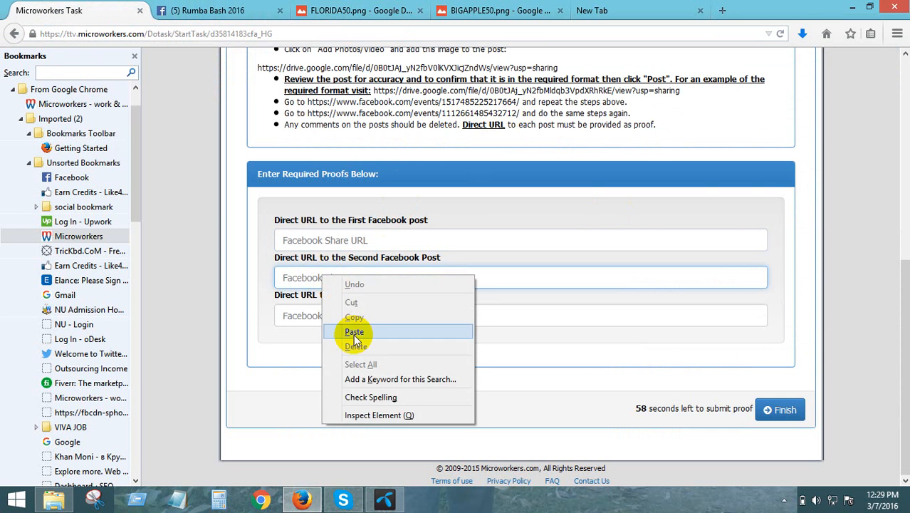
left_click(308, 329)
left_click(198, 8)
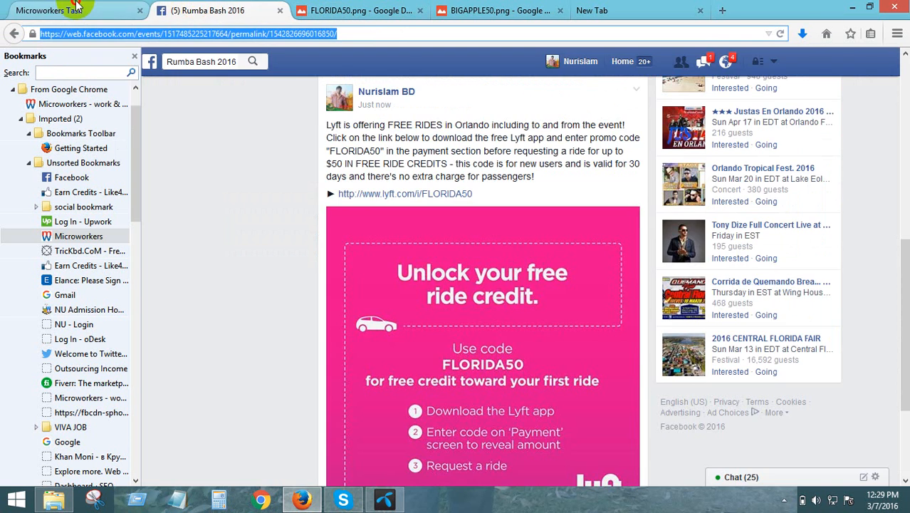
left_click(77, 7)
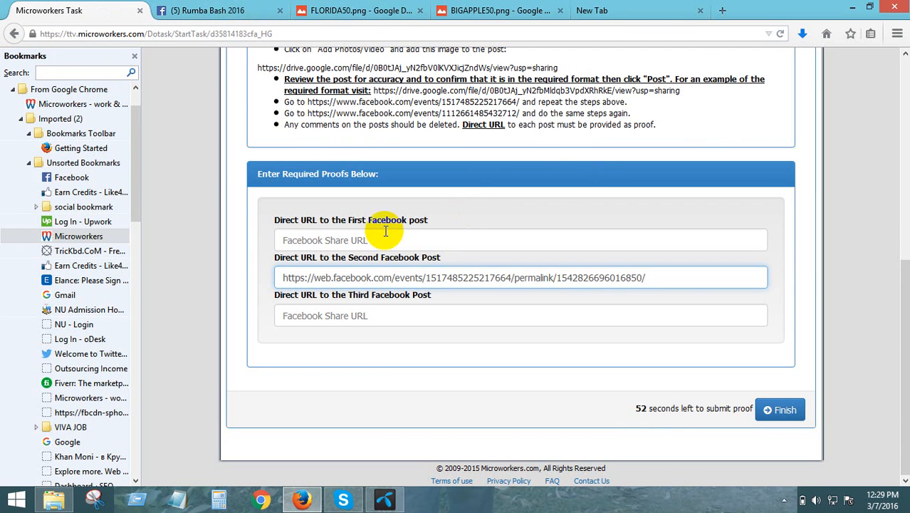
- Review the Microworkers task instructions, including the third event's link and the Lyft text, against the first and third post proof fields
left_click(362, 240)
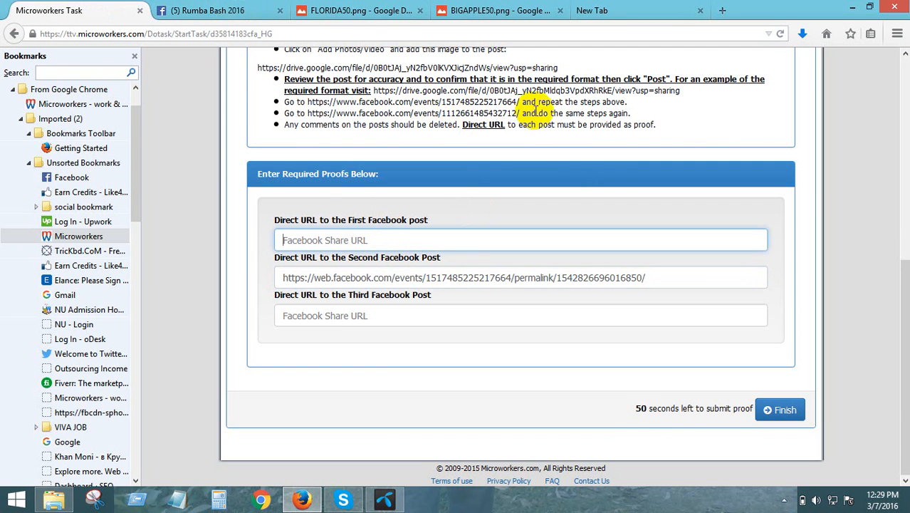
left_click_drag(520, 113, 313, 112)
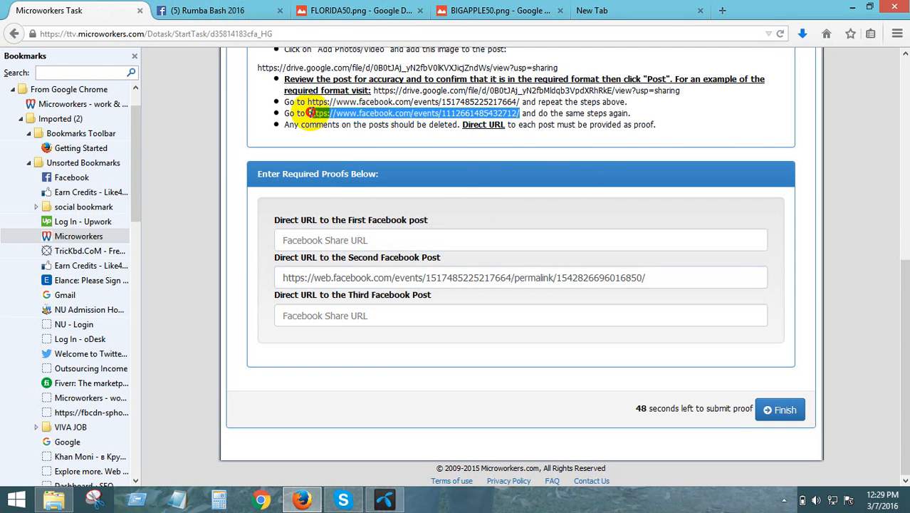
scroll(332, 225, "up", 4)
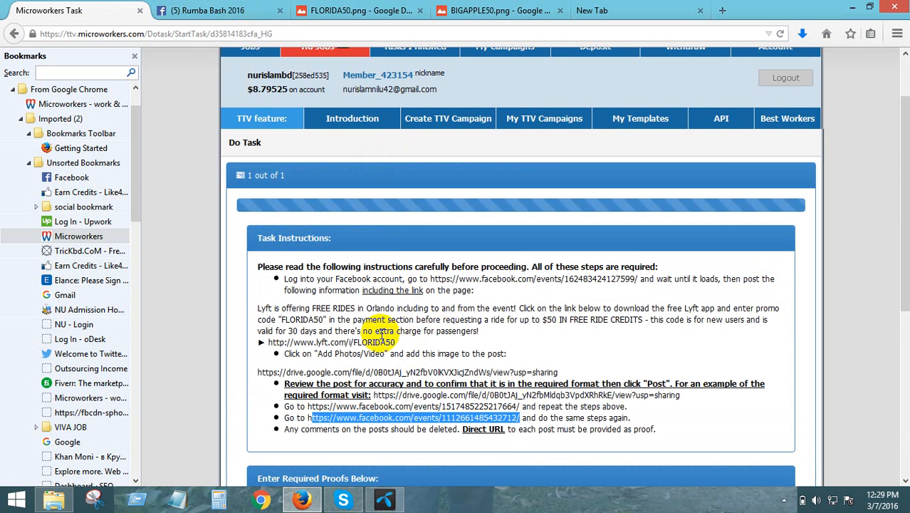
left_click_drag(393, 342, 249, 275)
left_click(388, 346)
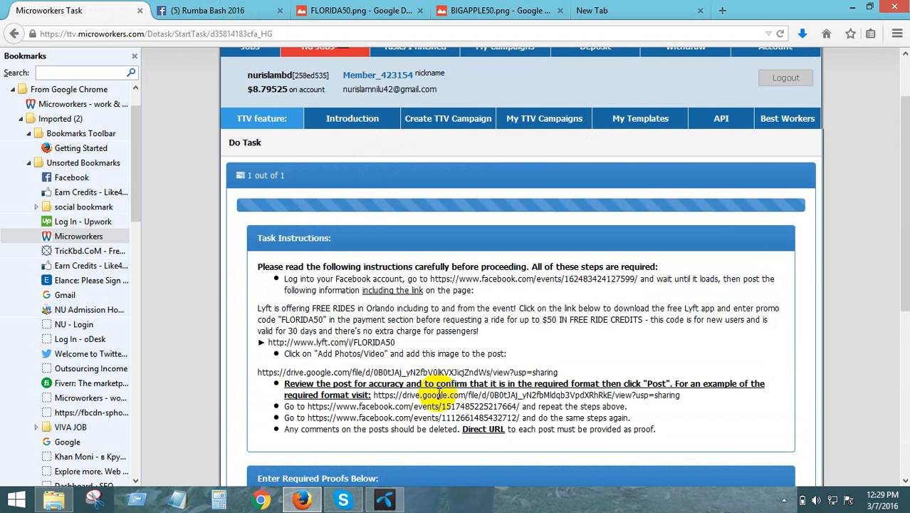
scroll(393, 364, "down", 4)
left_click(308, 315)
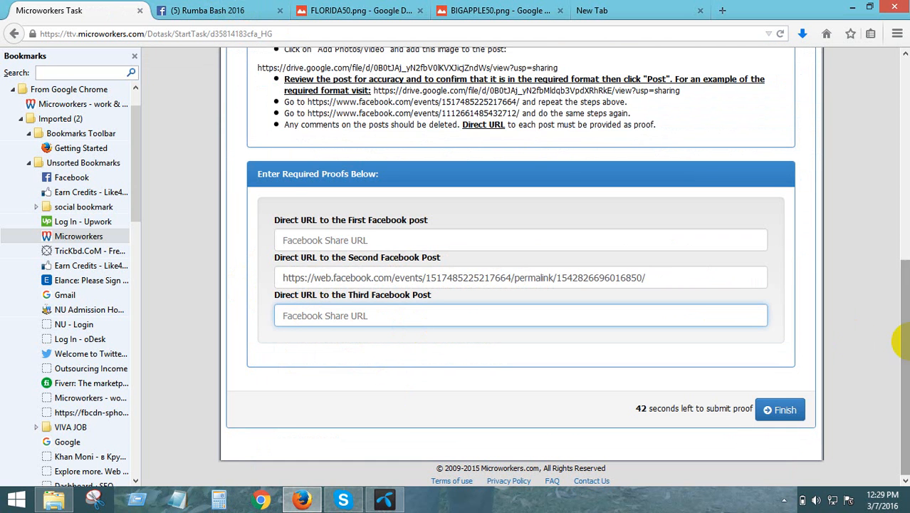
scroll(557, 193, "up", 3)
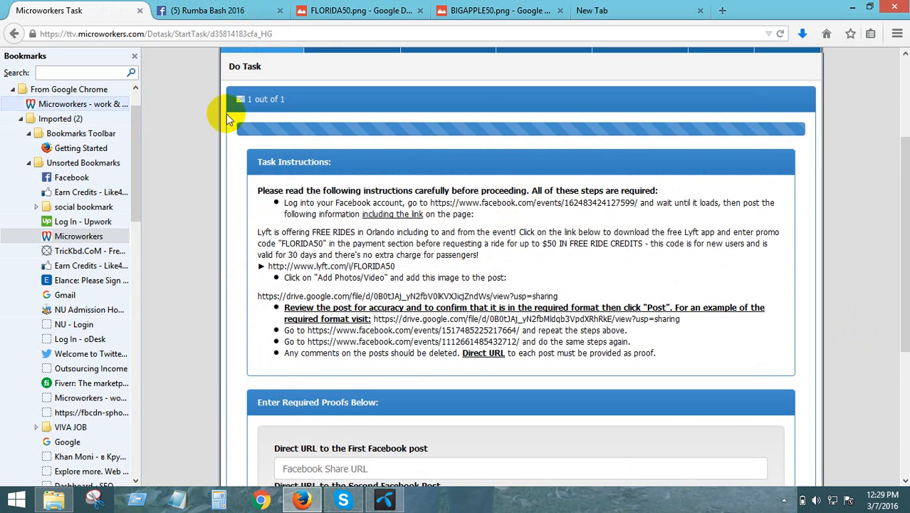
scroll(423, 356, "down", 3)
left_click(325, 240)
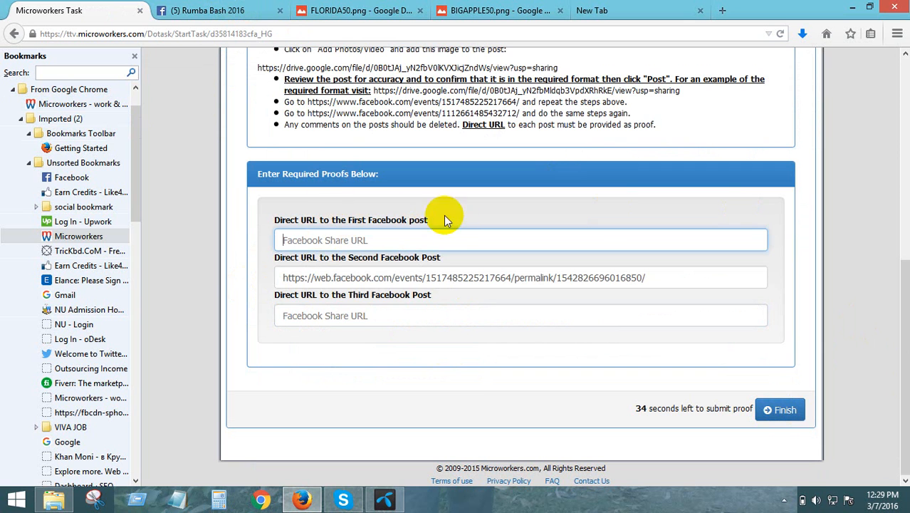
scroll(454, 228, "up", 5)
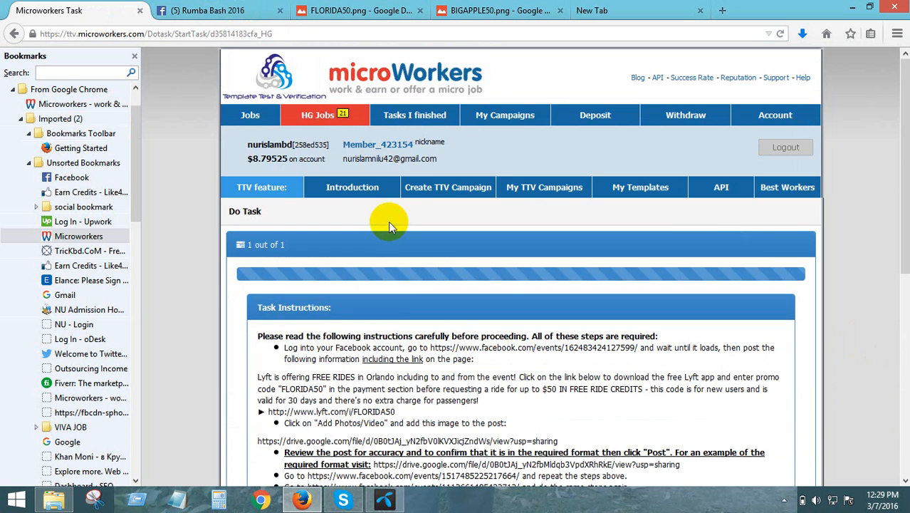